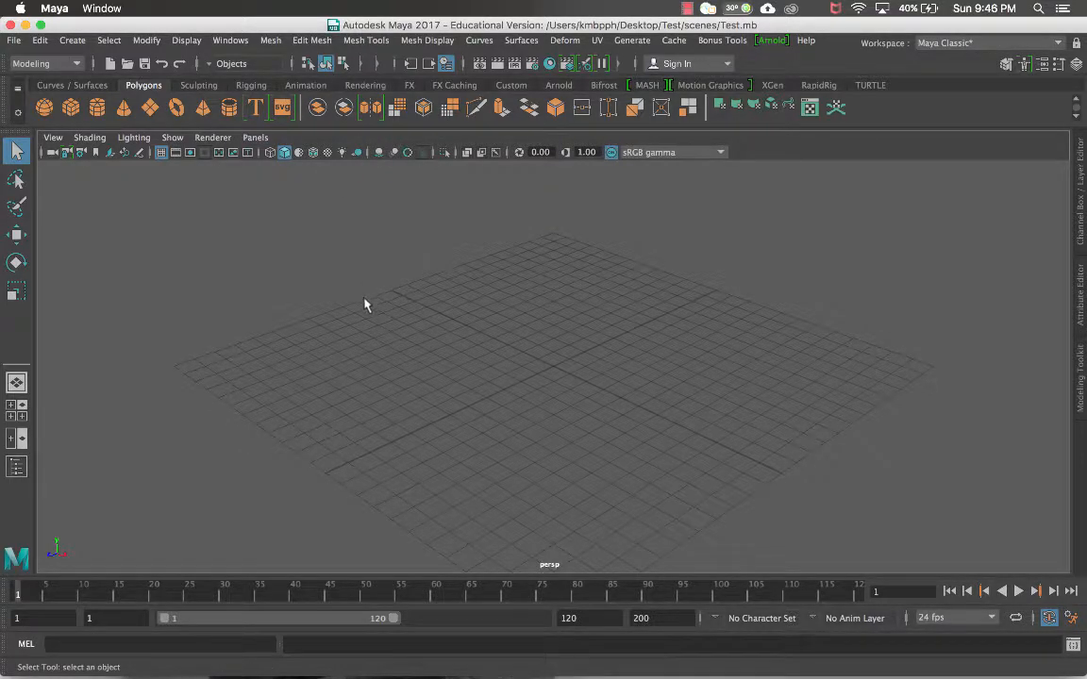
Import Front.jpg from the sourceimages folder as an image plane in the front view
scroll(365, 306, down, 2)
scroll(394, 317, down, 2)
alt+drag(412, 327, 407, 301)
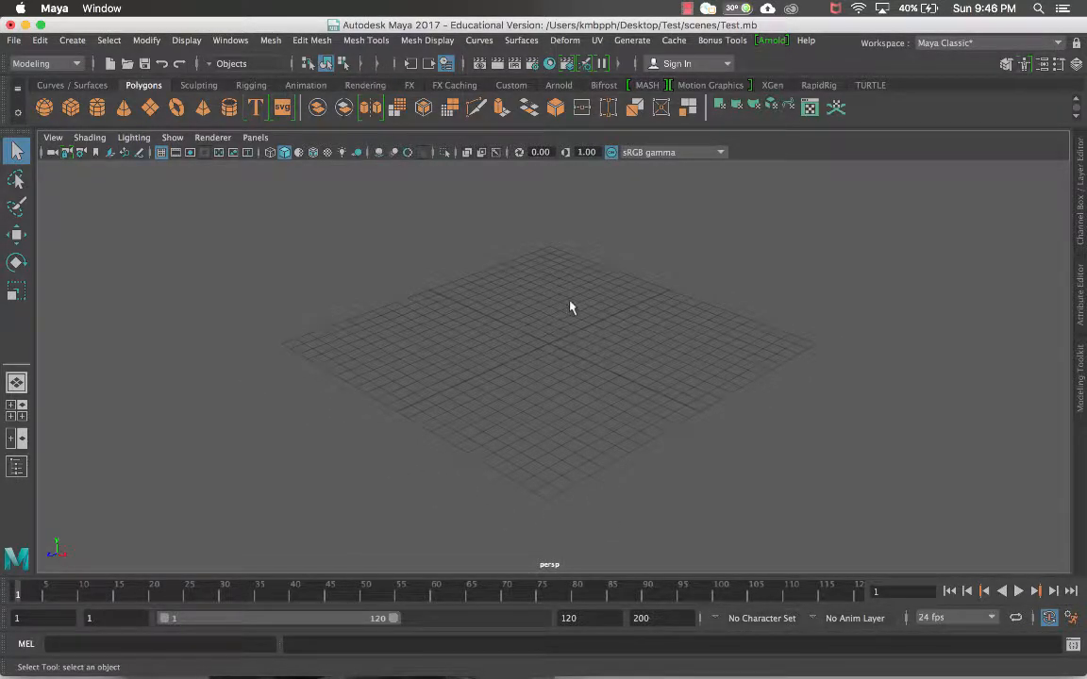
key(space)
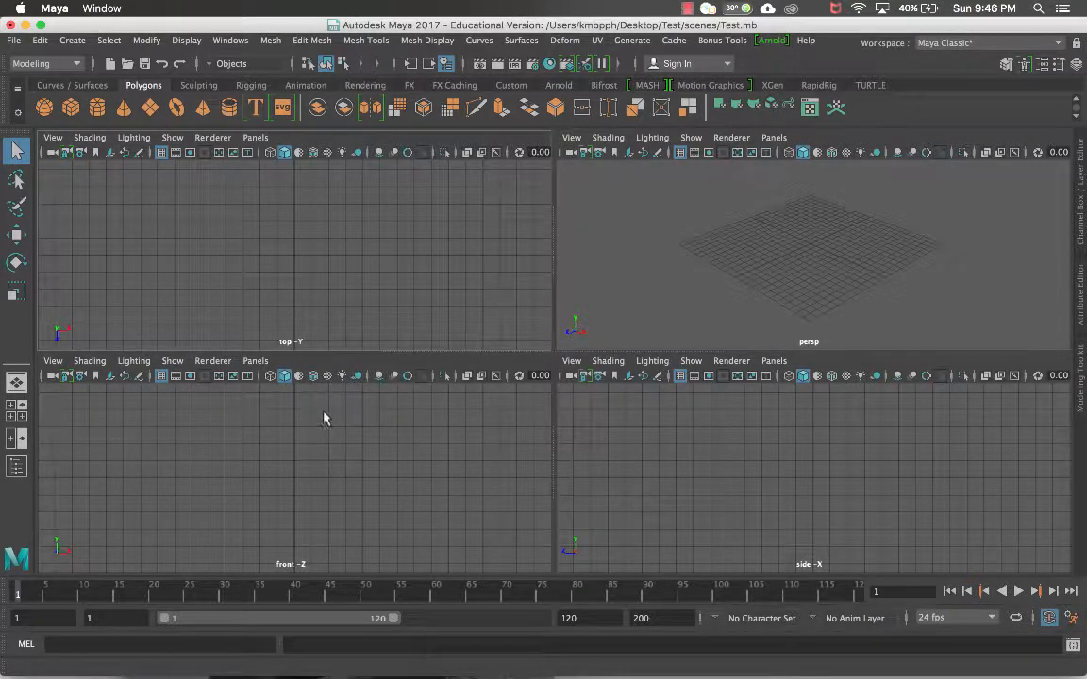
key(space)
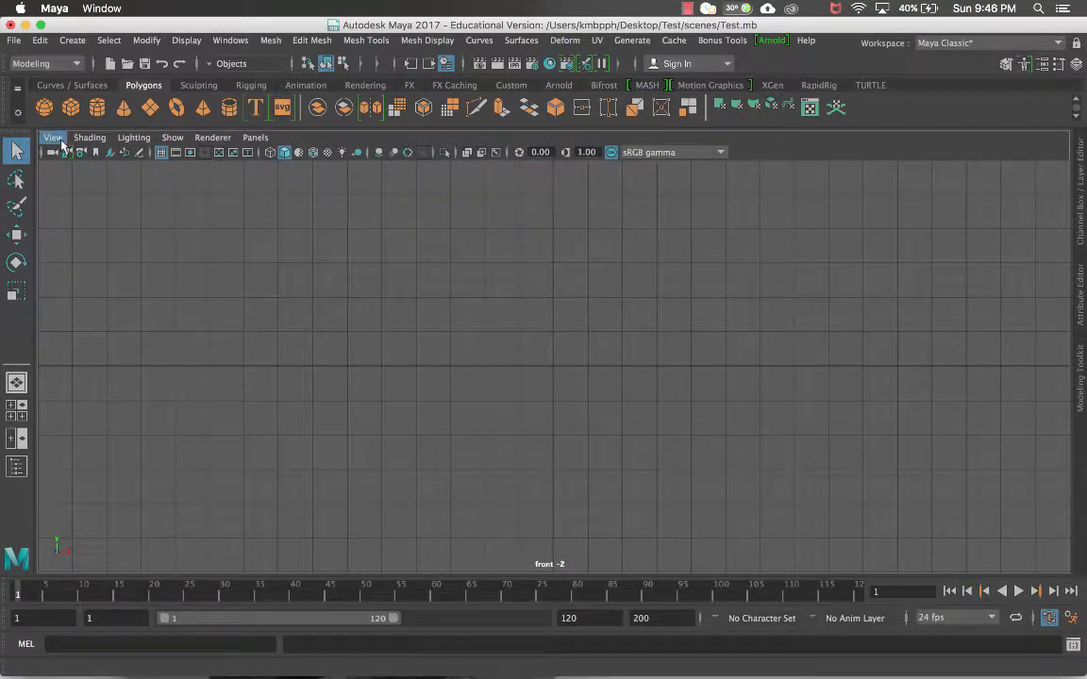
click(53, 137)
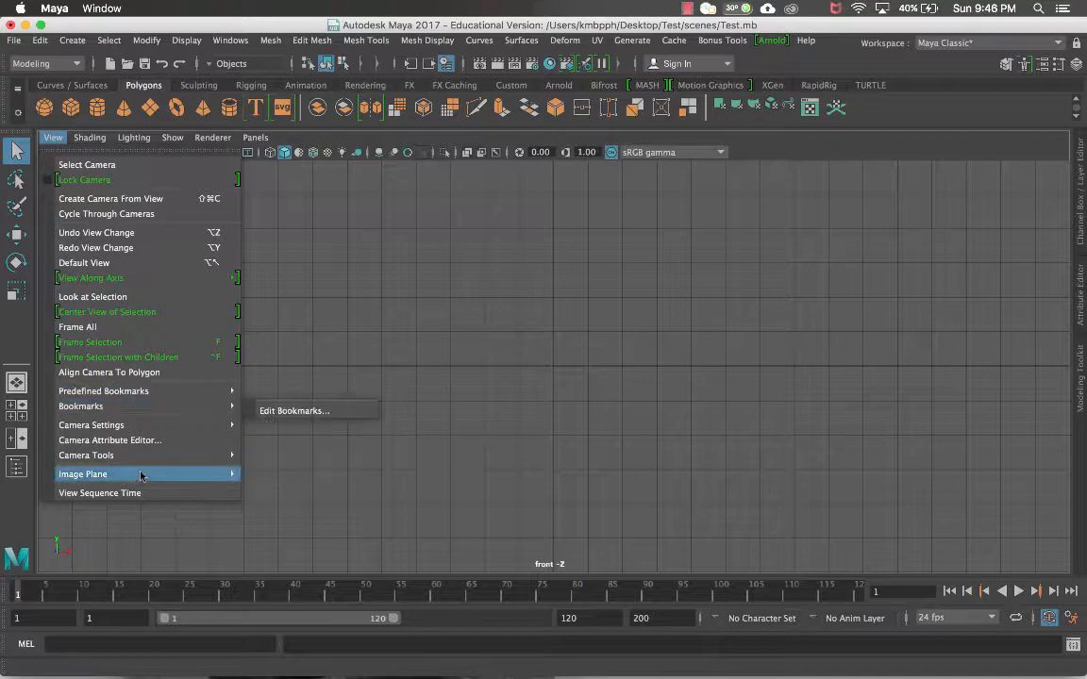
mouse_move(141, 474)
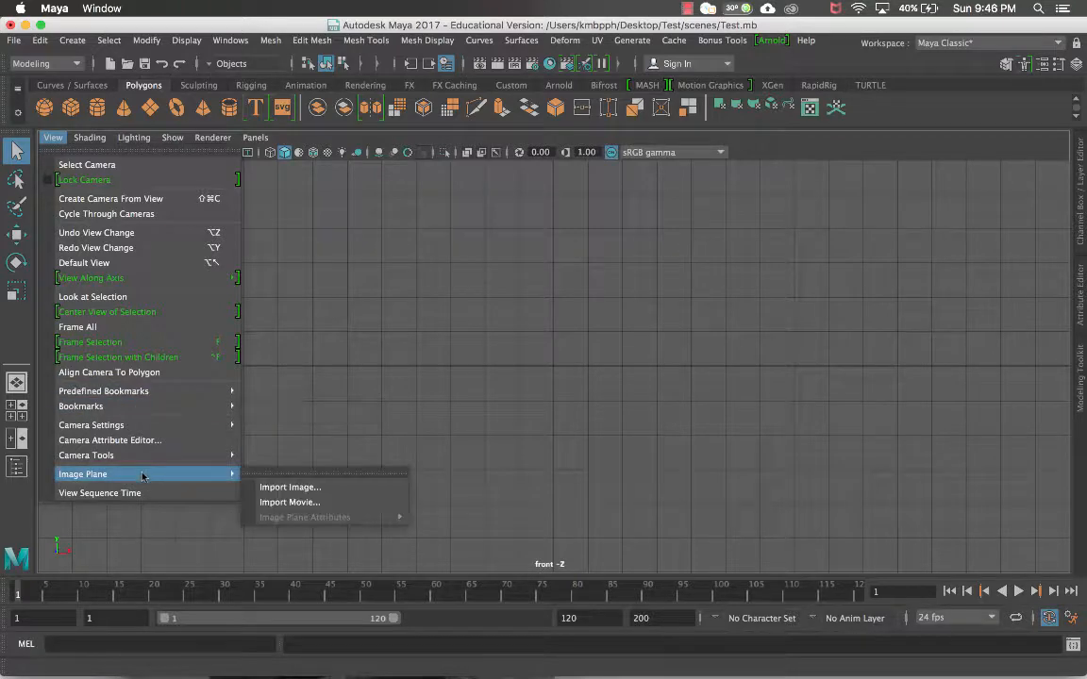
click(272, 487)
click(412, 154)
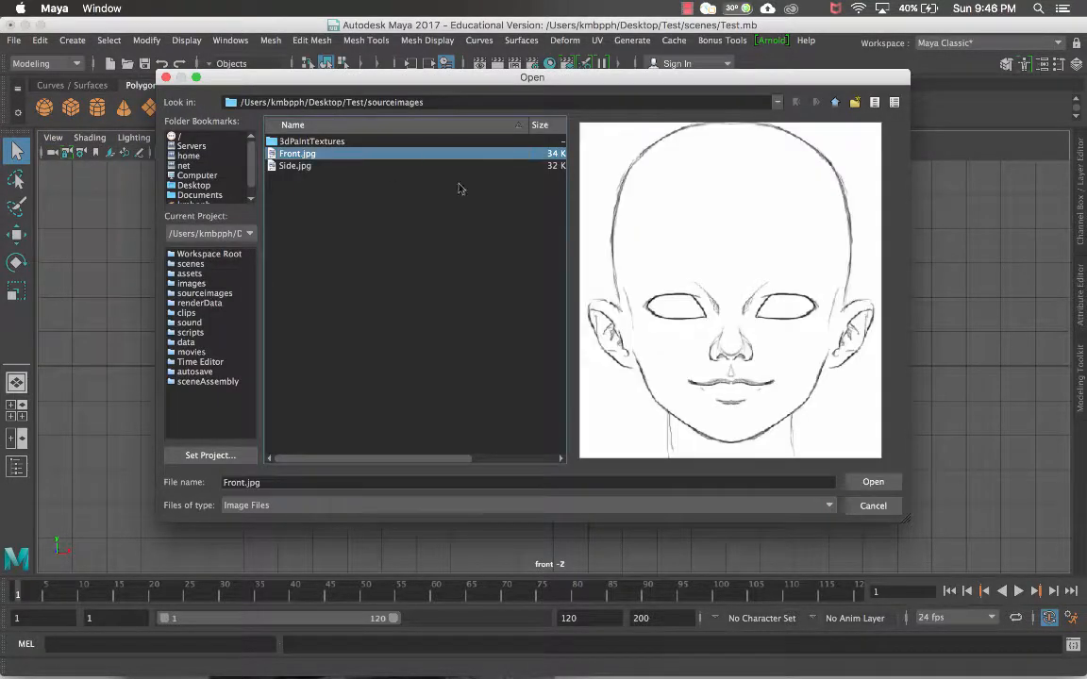
click(870, 483)
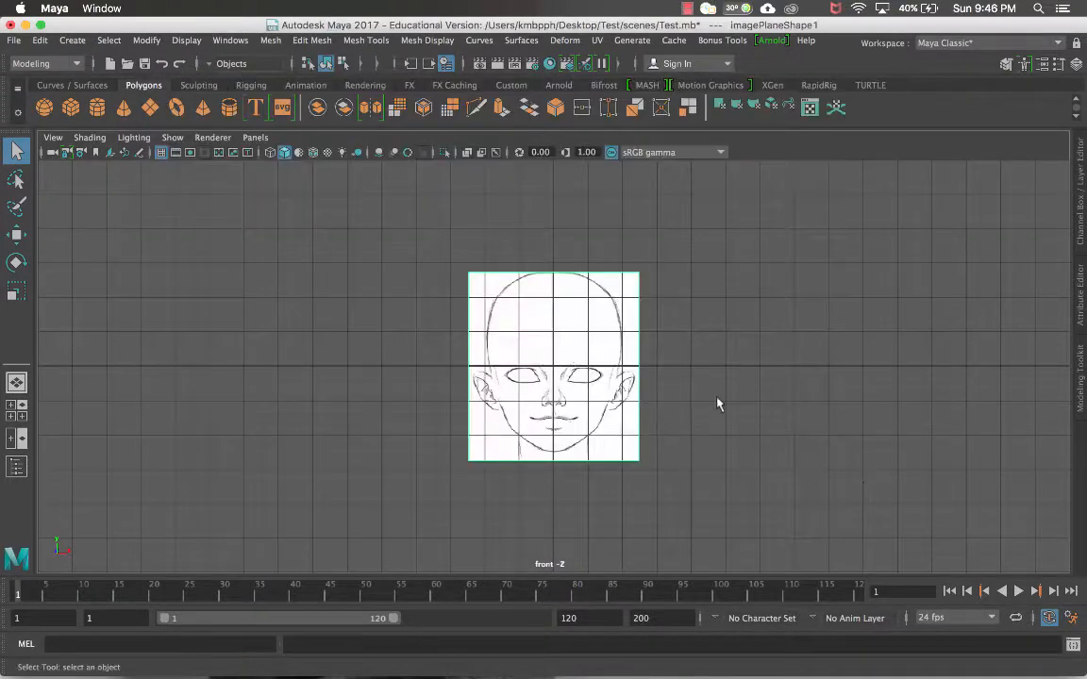
Import Side.jpg from the sourceimages folder as an image plane in the side view
key(space)
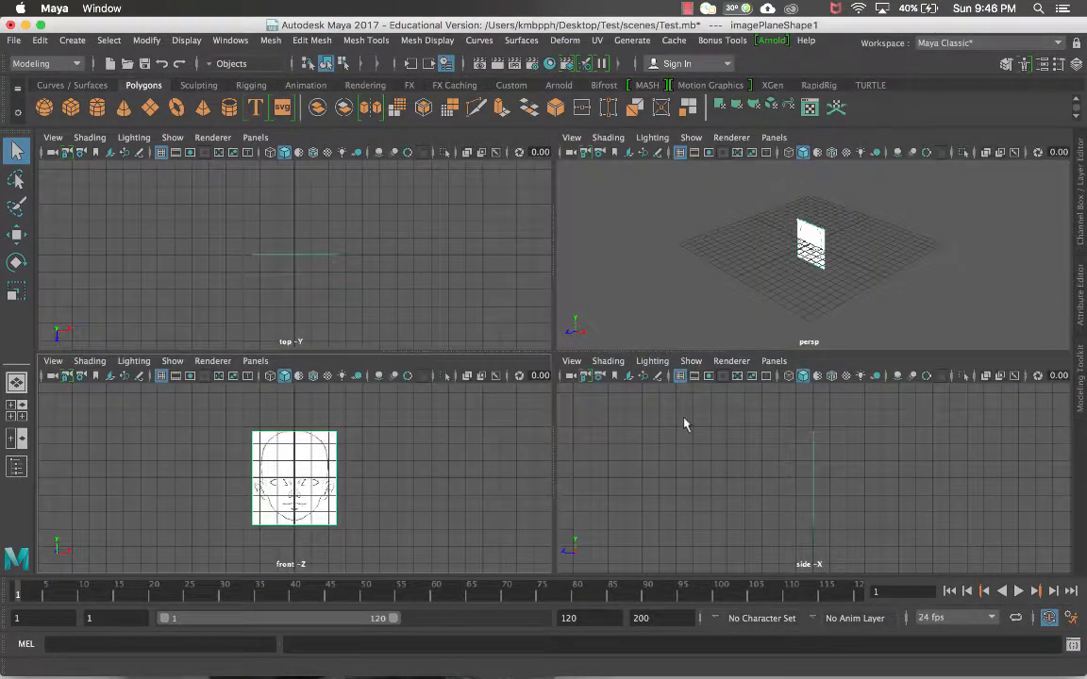
key(space)
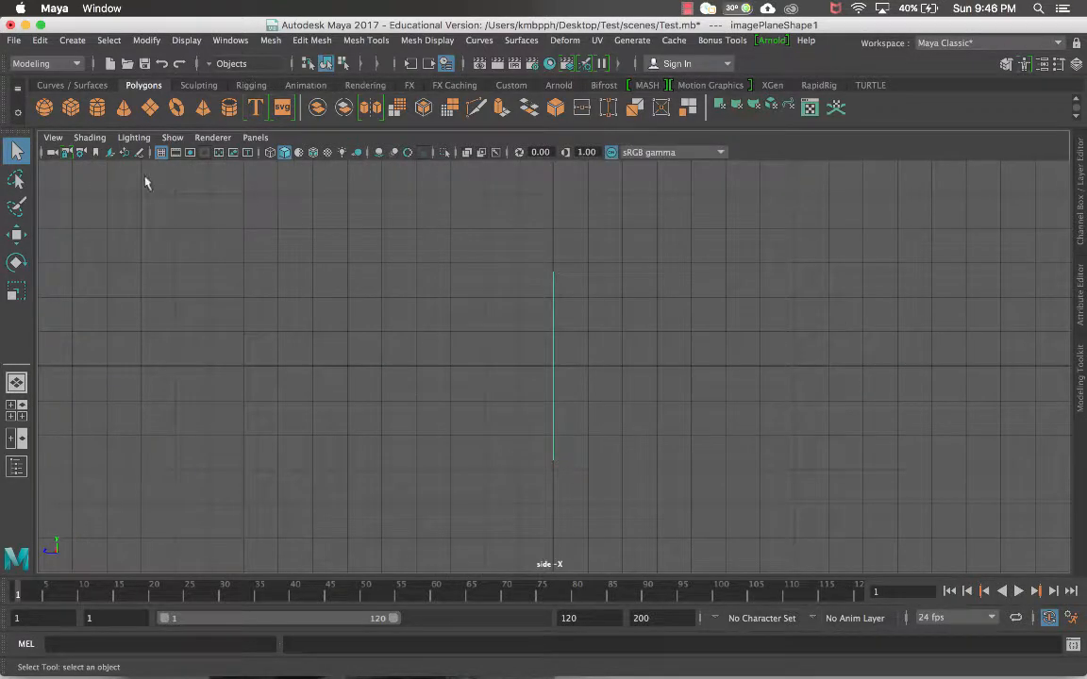
click(52, 137)
mouse_move(81, 406)
mouse_move(105, 478)
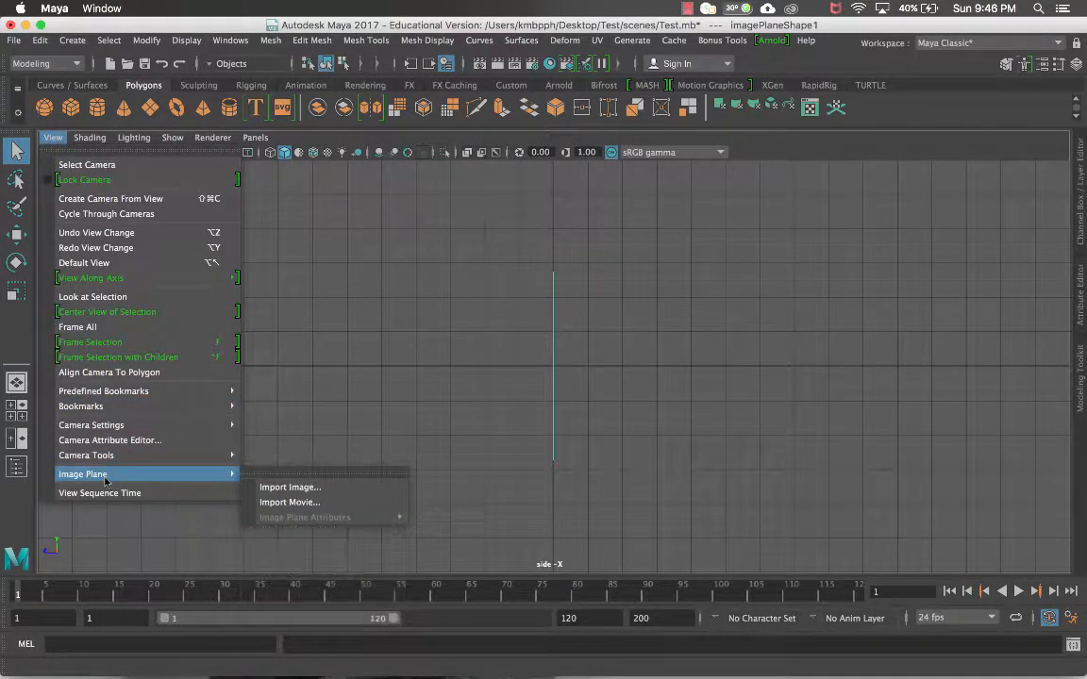
click(289, 487)
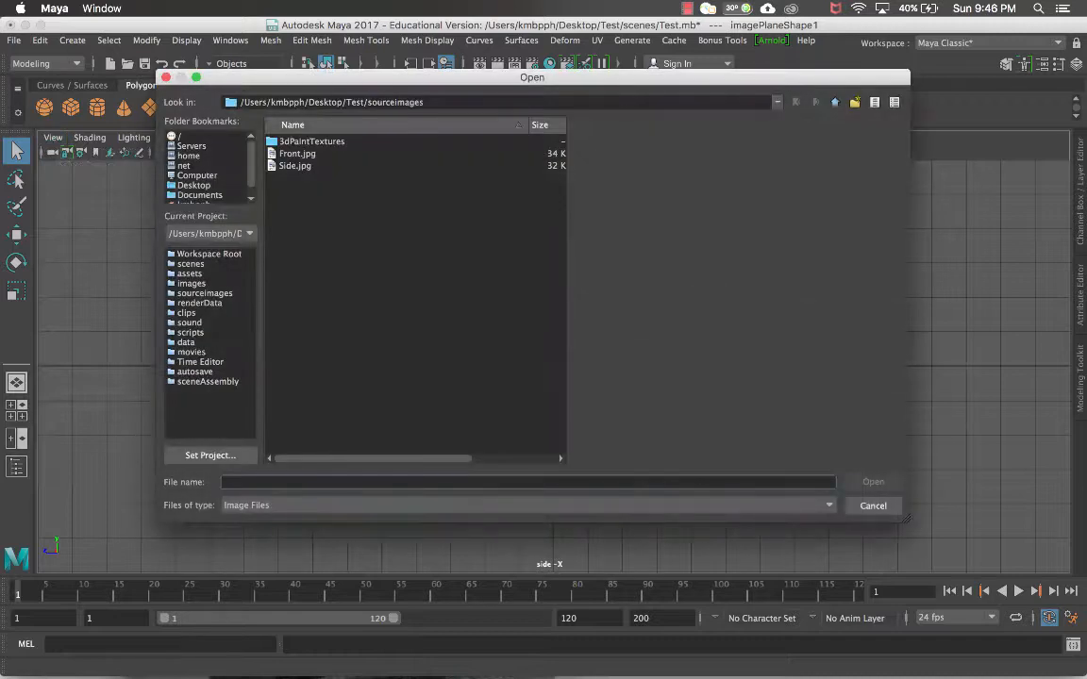
click(313, 166)
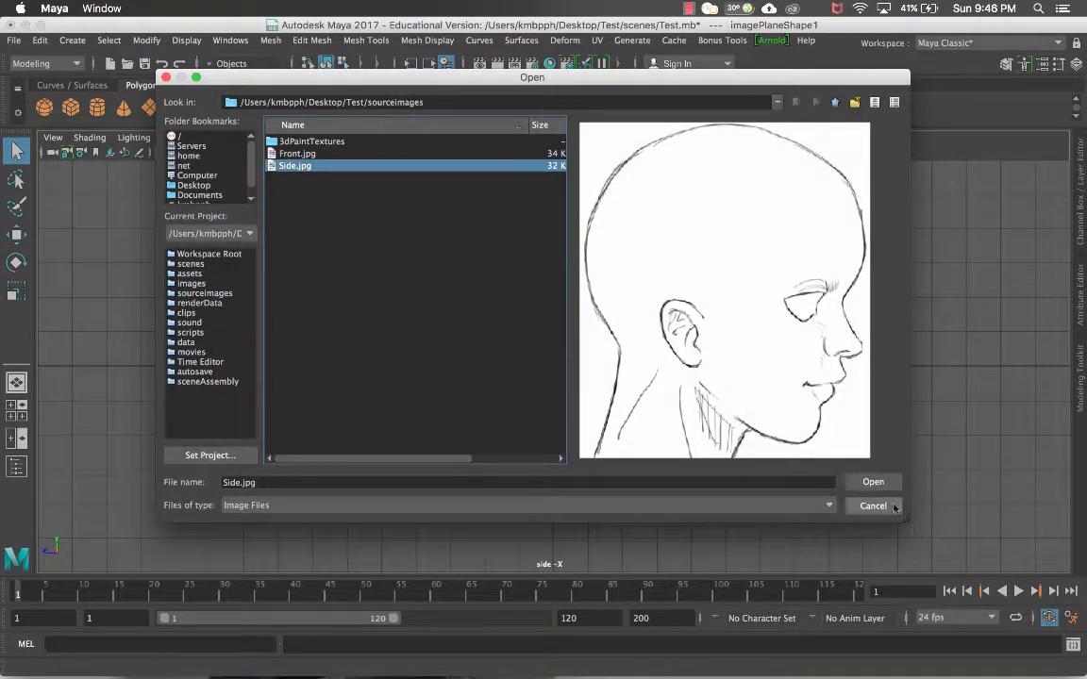
key(Return)
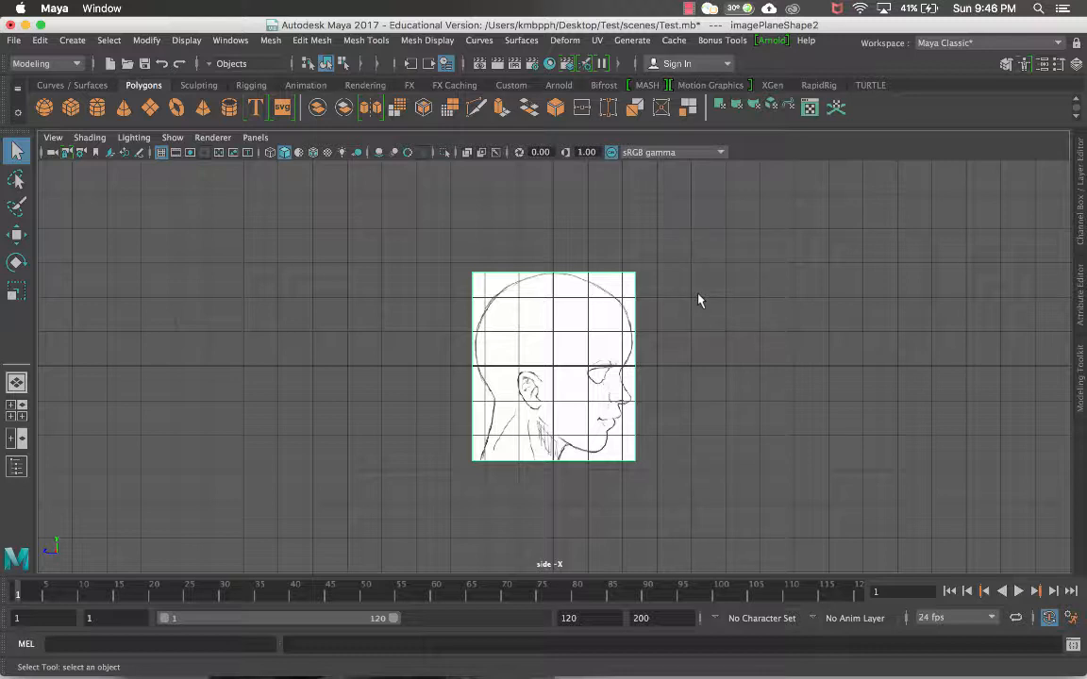
Examine the two imported image planes in the front and perspective views
key(space)
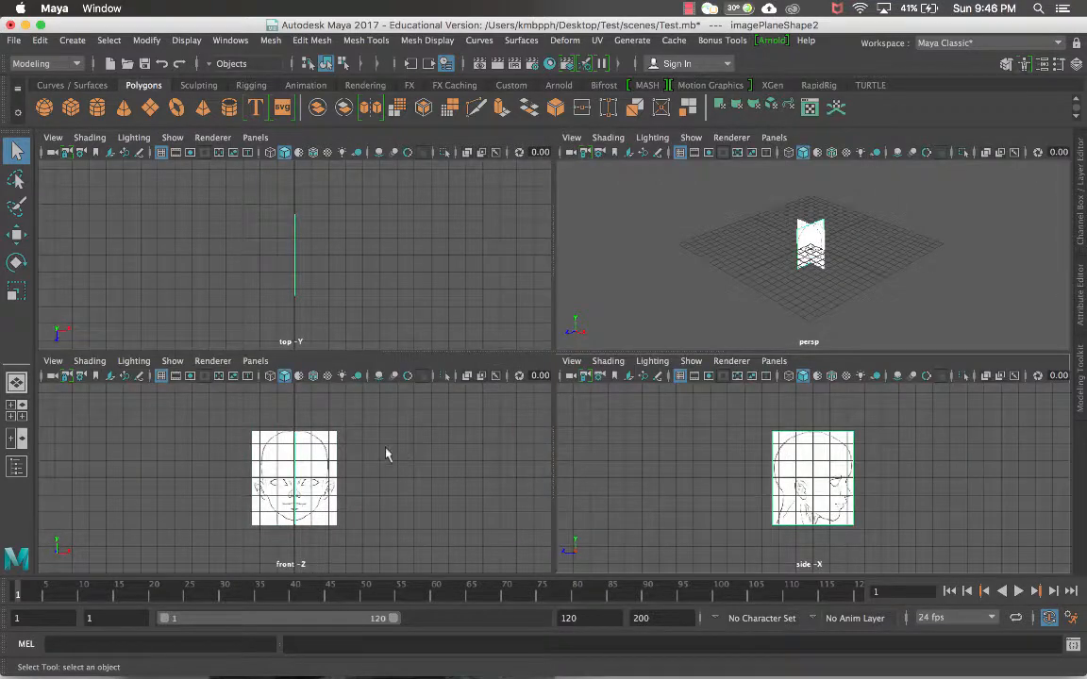
key(space)
scroll(383, 451, up, 5)
scroll(382, 451, up, 1)
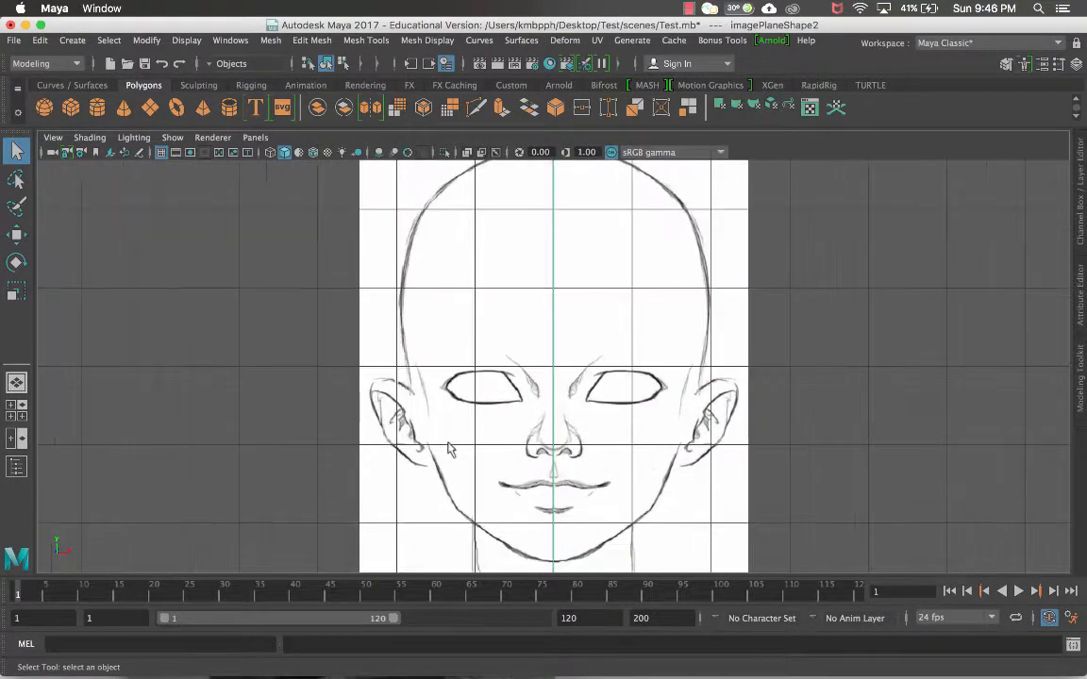
scroll(535, 419, down, 4)
scroll(535, 418, down, 1)
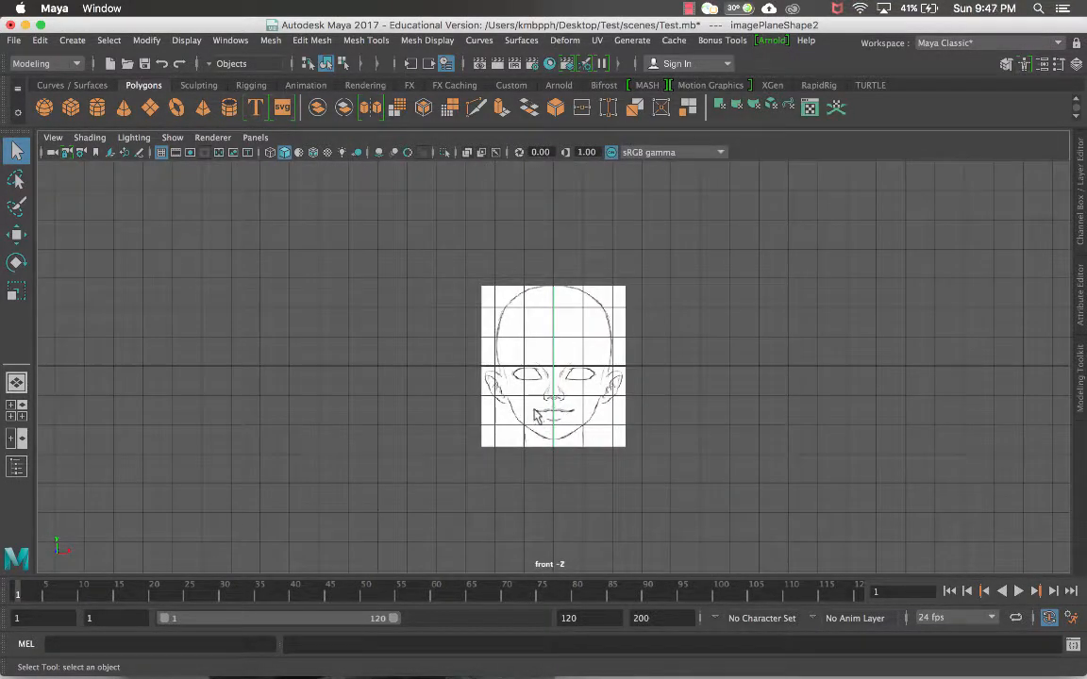
key(space)
key(space)
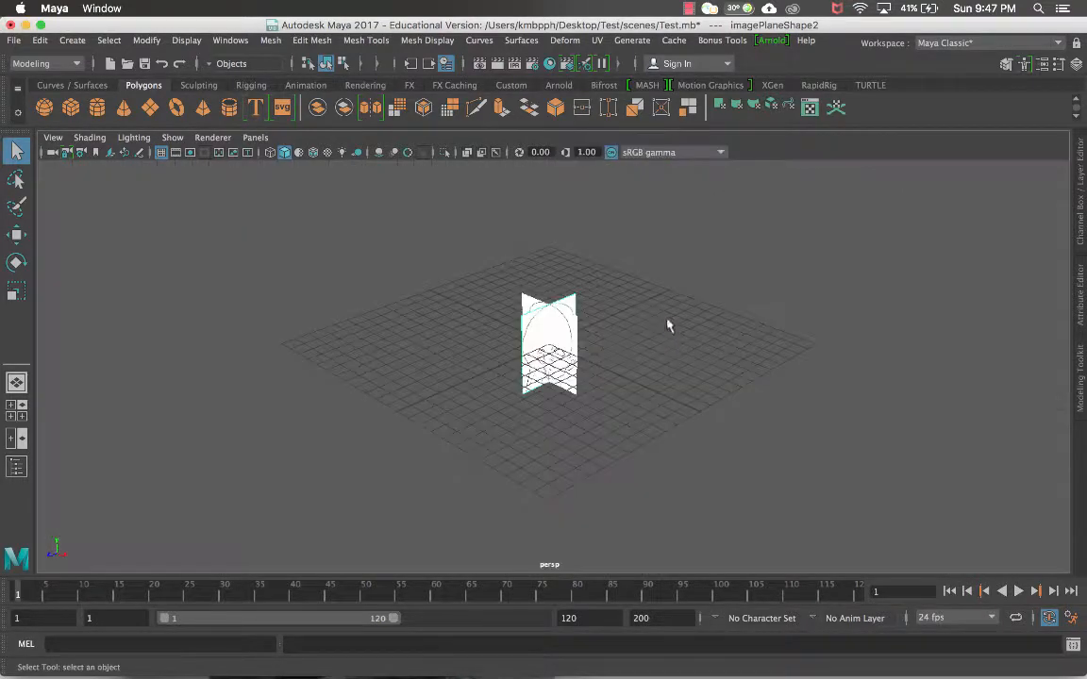
scroll(667, 319, up, 4)
alt+drag(662, 345, 612, 331)
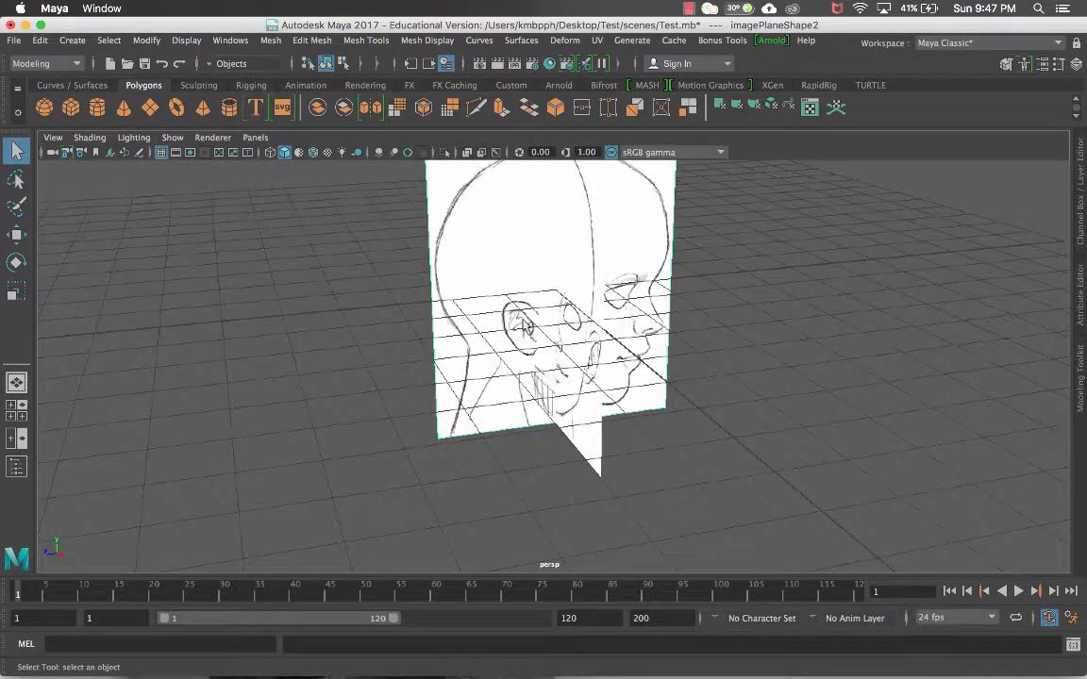
Set the side image plane's Rotate Y to -90 so the profile faces the opposite way
click(476, 295)
scroll(529, 335, down, 4)
alt+drag(531, 337, 541, 370)
key(e)
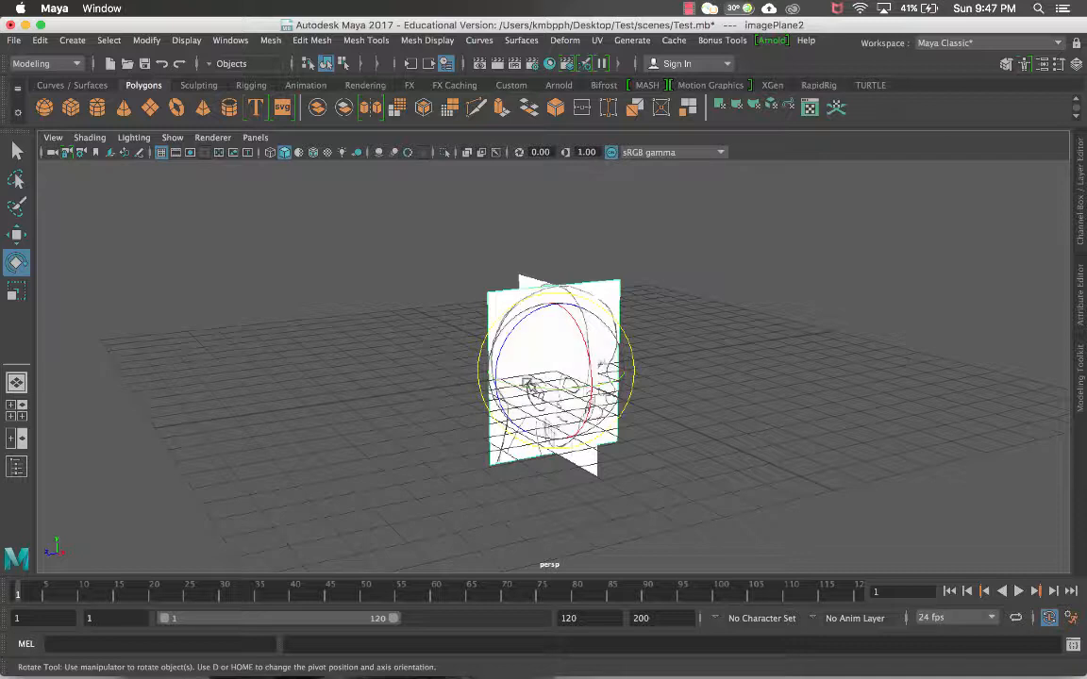
click(1080, 211)
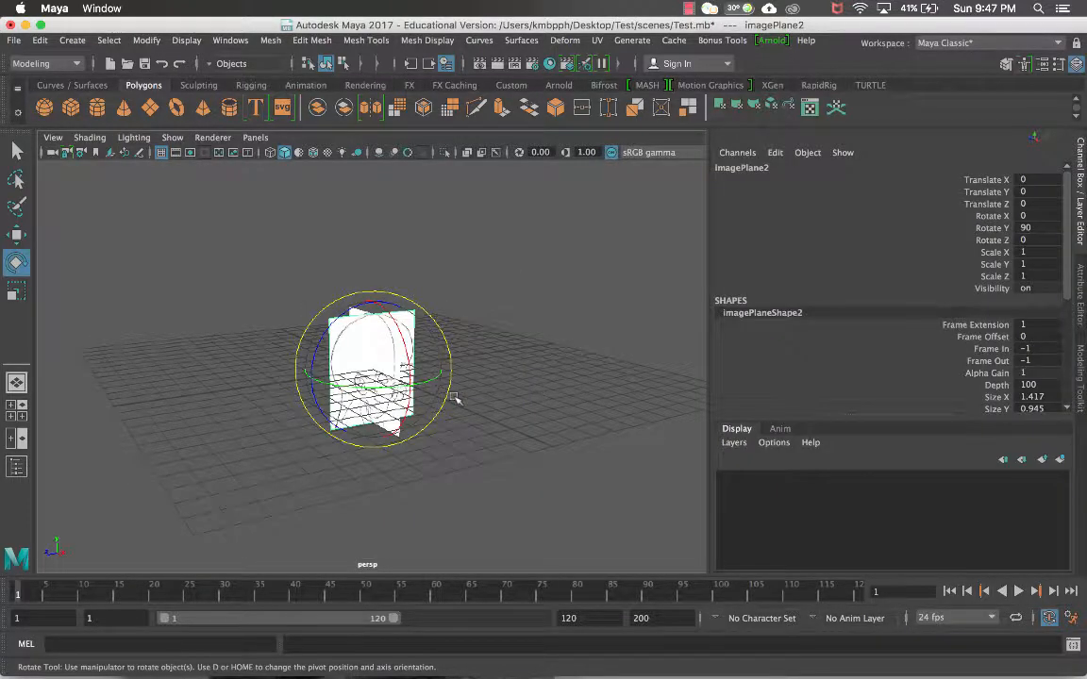
drag(409, 381, 451, 394)
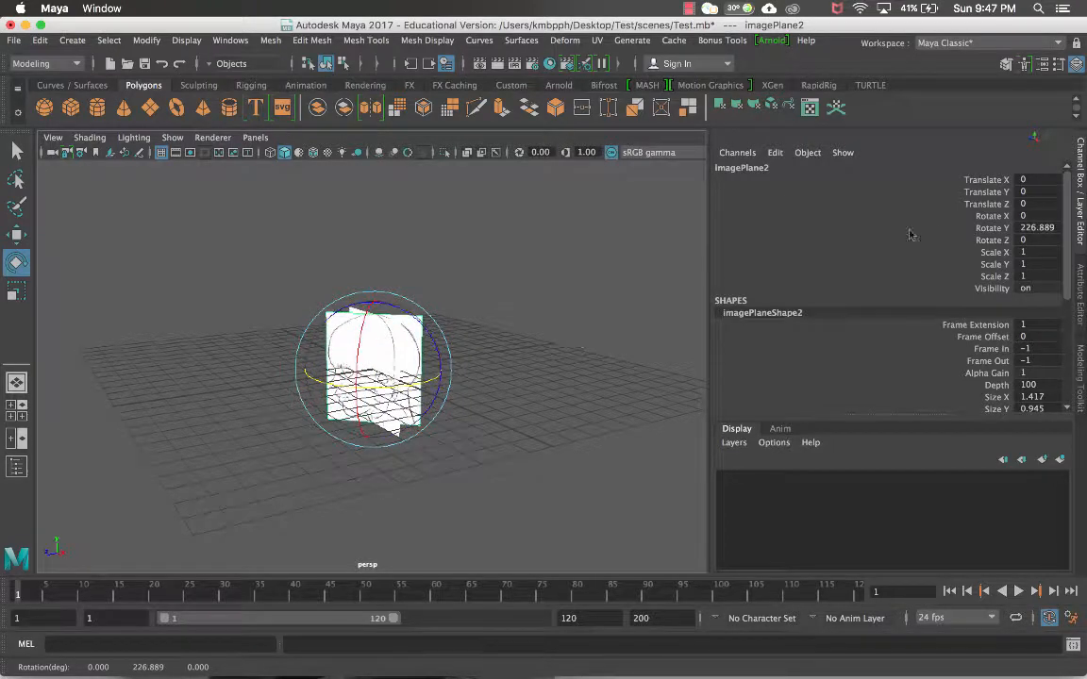
text(0)
key(Return)
click(1038, 228)
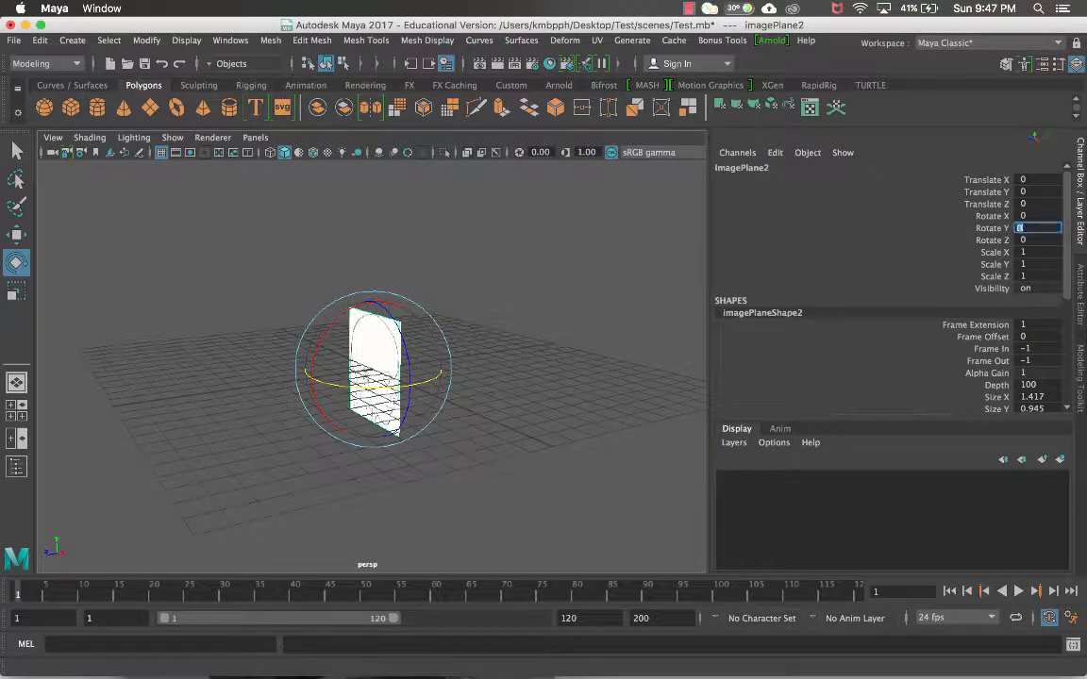
key(Return)
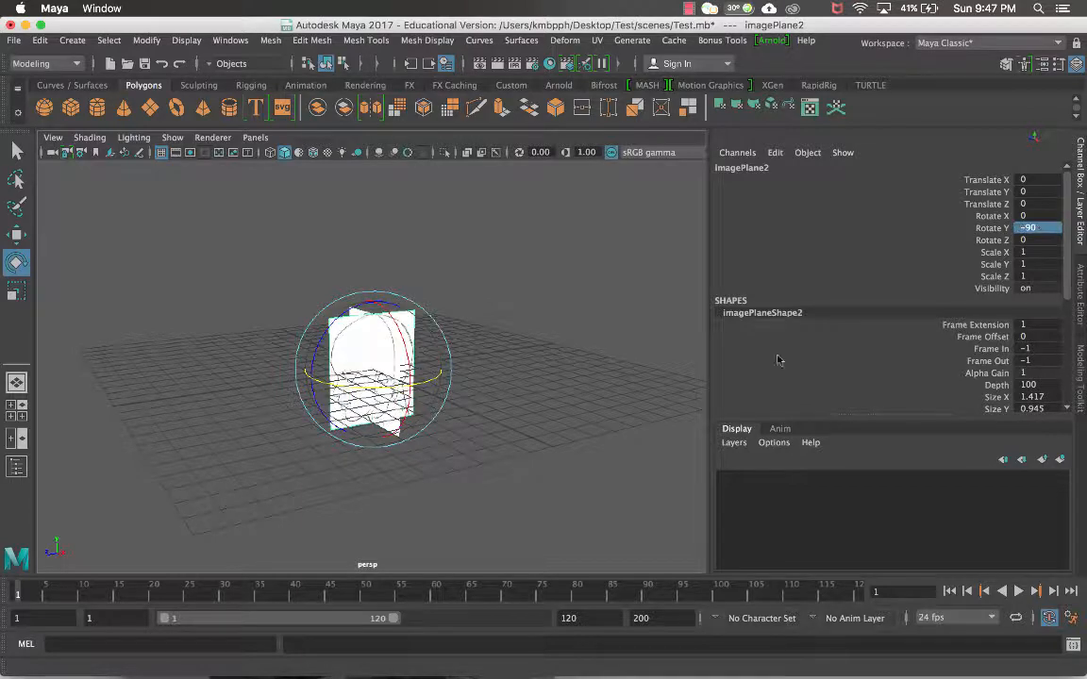
click(565, 335)
Move the front image plane backward along Z and the side image plane along X to about -6.45, separating the two
scroll(517, 359, up, 5)
alt+drag(517, 358, 408, 318)
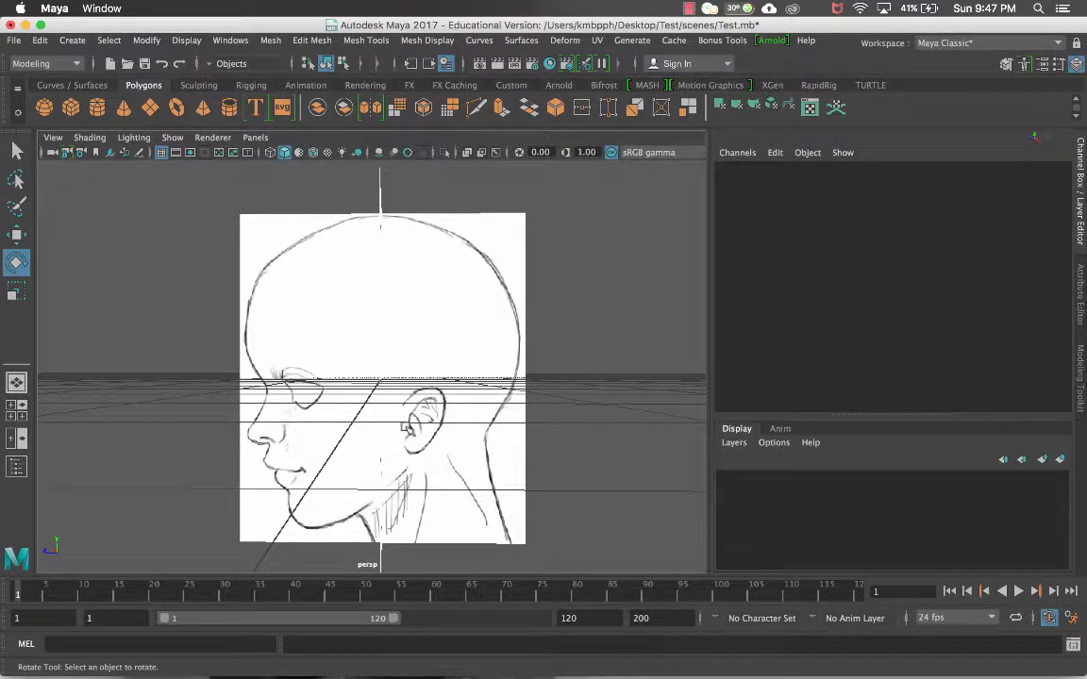
alt+drag(535, 450, 519, 369)
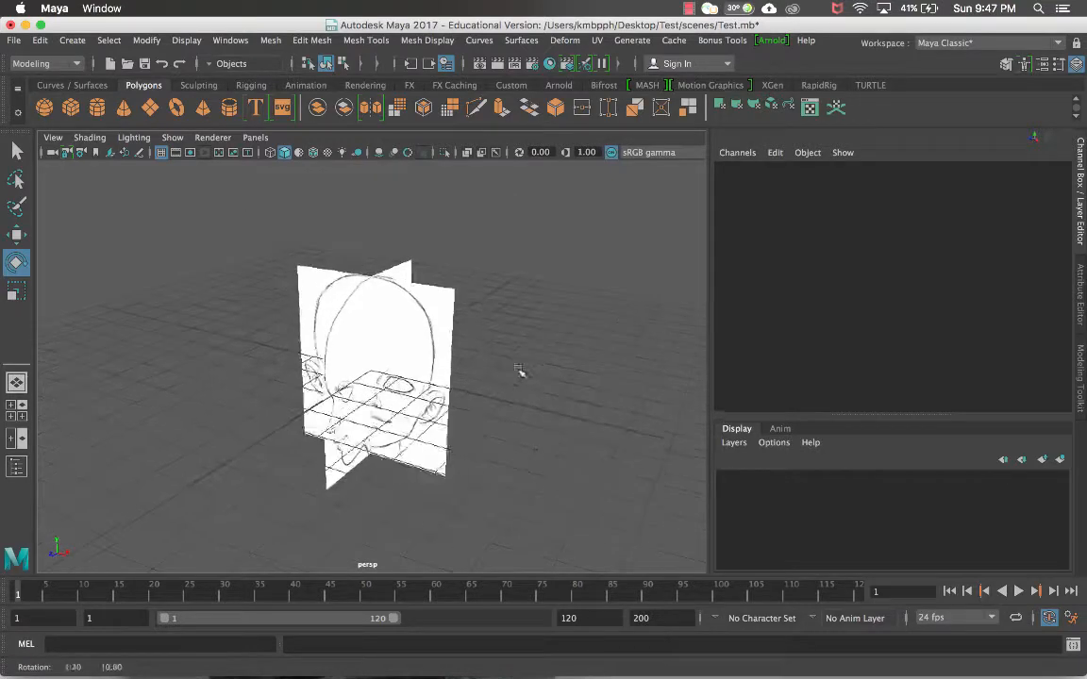
click(359, 383)
key(w)
drag(356, 382, 475, 336)
click(391, 362)
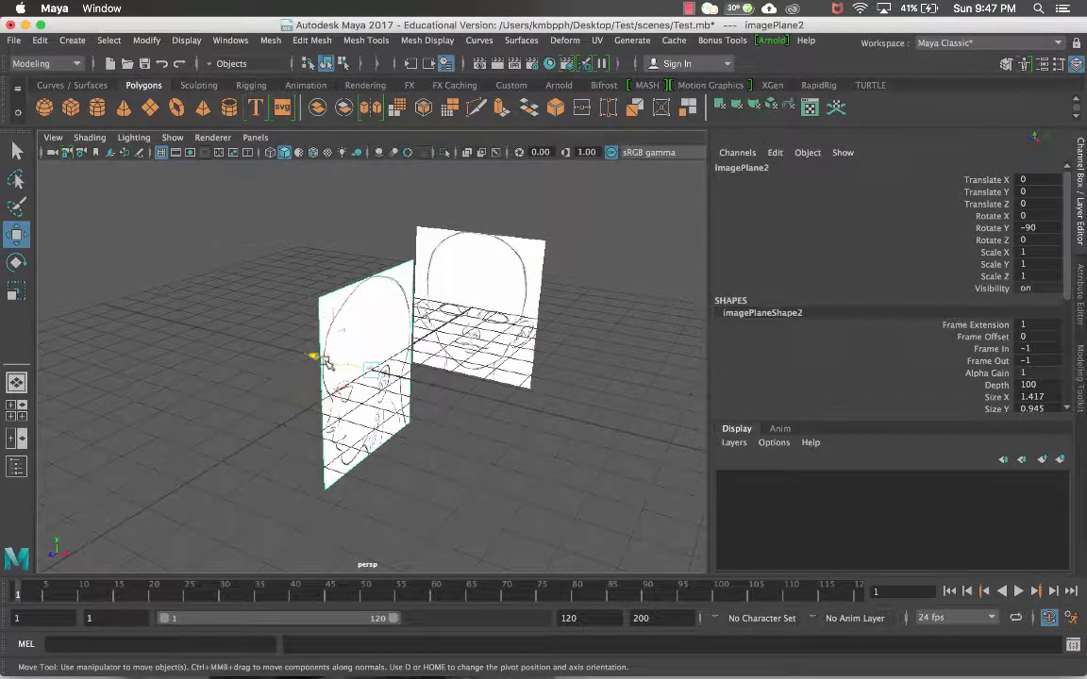
drag(315, 356, 286, 369)
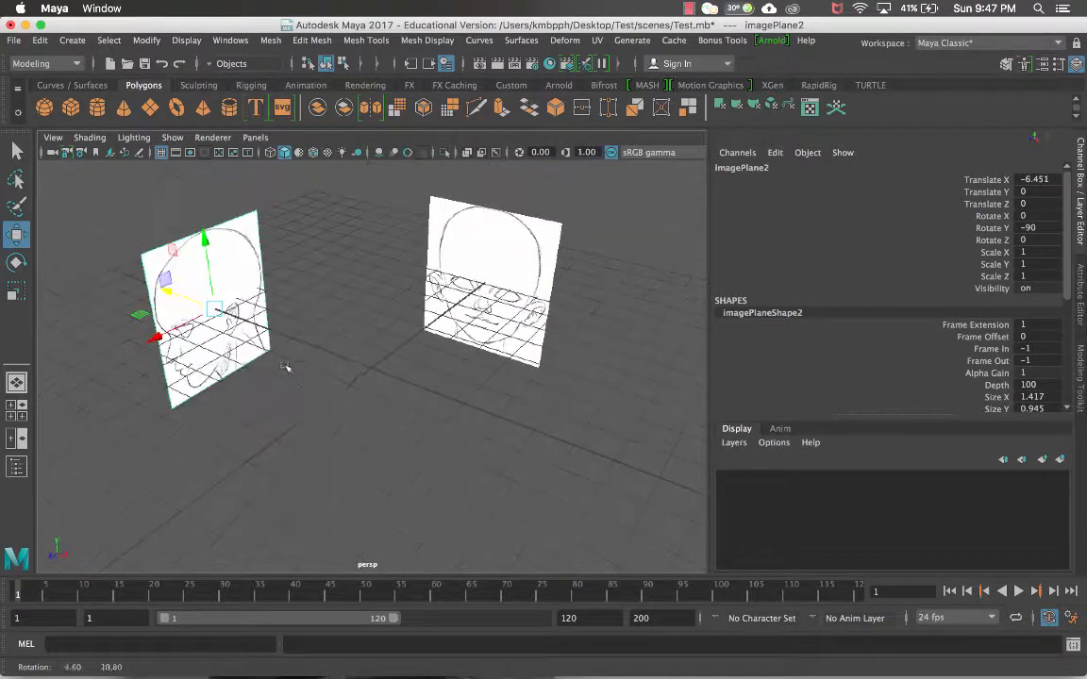
click(325, 381)
Hide the grid in the perspective view to leave the reference drawings unobstructed
click(162, 152)
alt+drag(256, 266, 236, 227)
scroll(342, 317, up, 3)
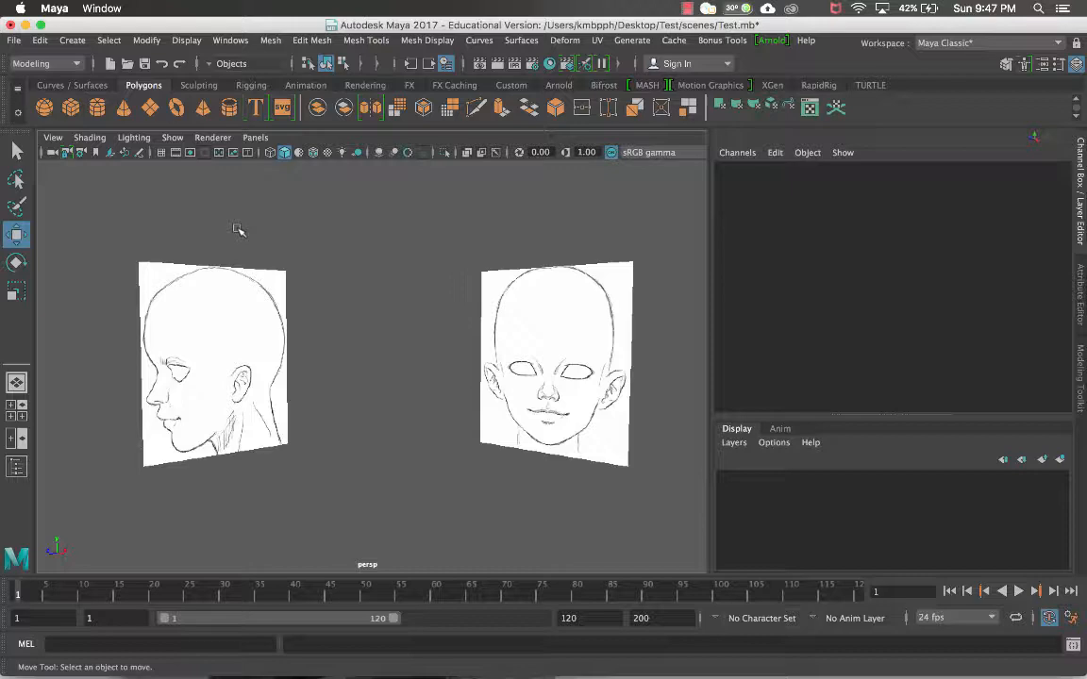
Show the perspective grid over the image planes again for comparison and turn it back off
click(161, 153)
alt+drag(162, 167, 166, 183)
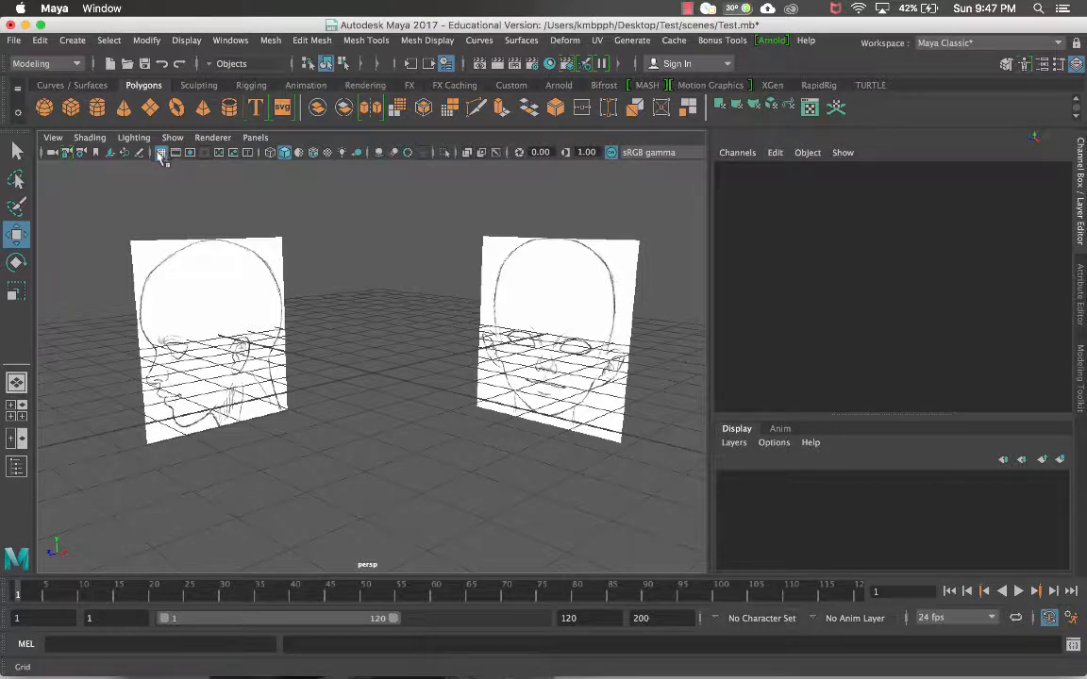
alt+drag(373, 288, 377, 321)
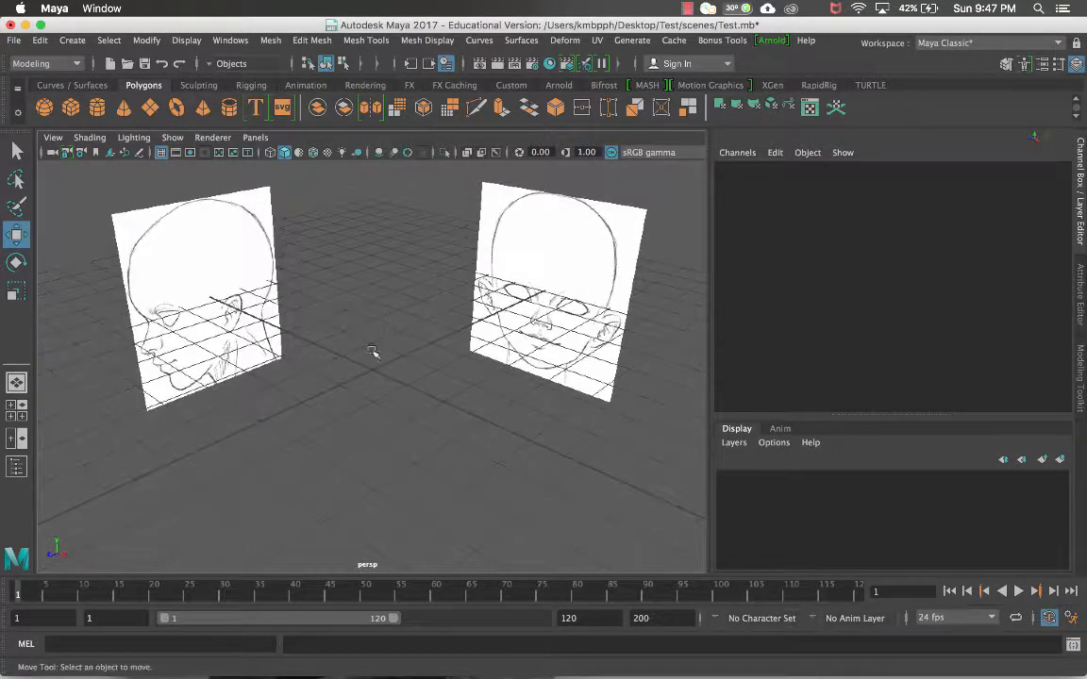
click(160, 156)
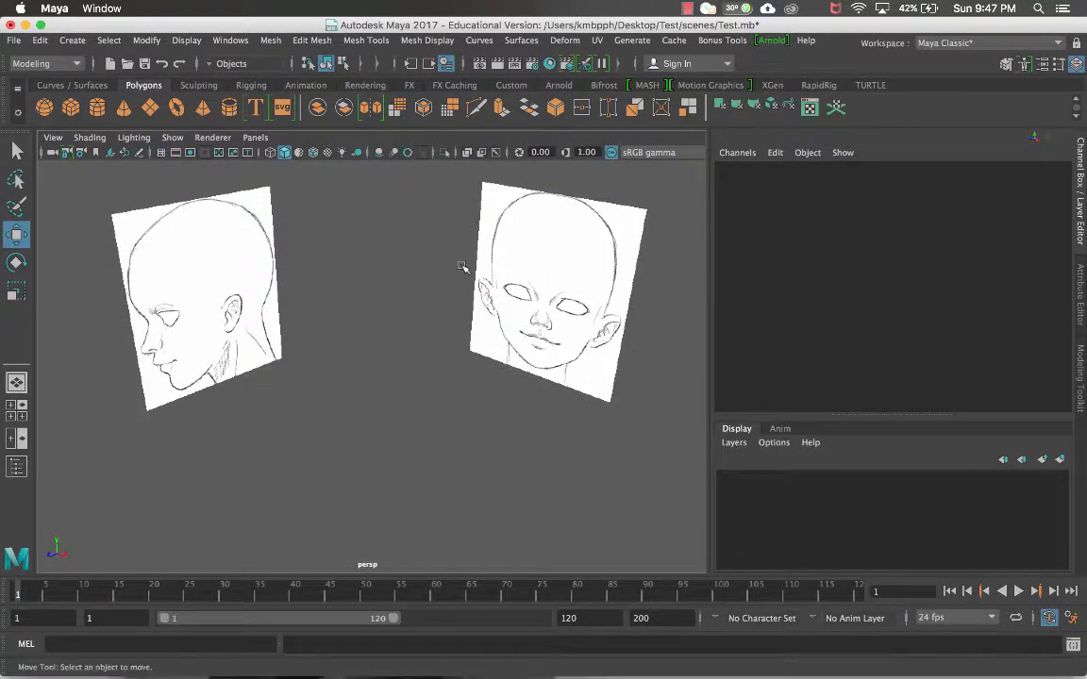
Examine the separated front and side image planes in the perspective view from different angles and distances
scroll(448, 291, down, 5)
alt+drag(438, 317, 482, 293)
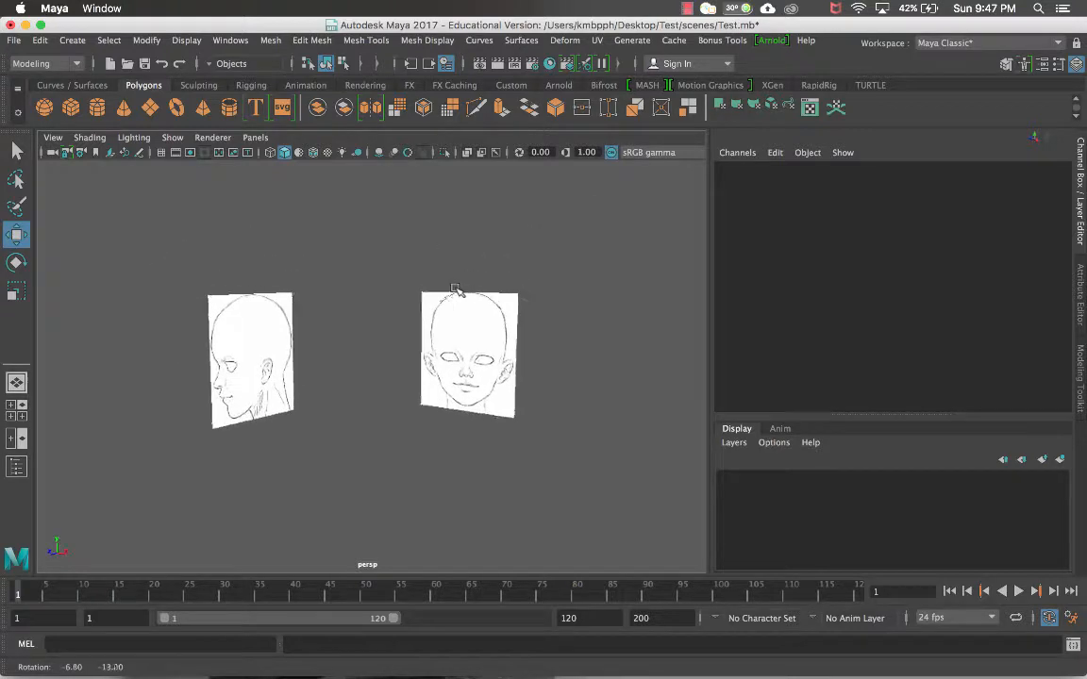
scroll(456, 290, up, 5)
scroll(458, 301, down, 5)
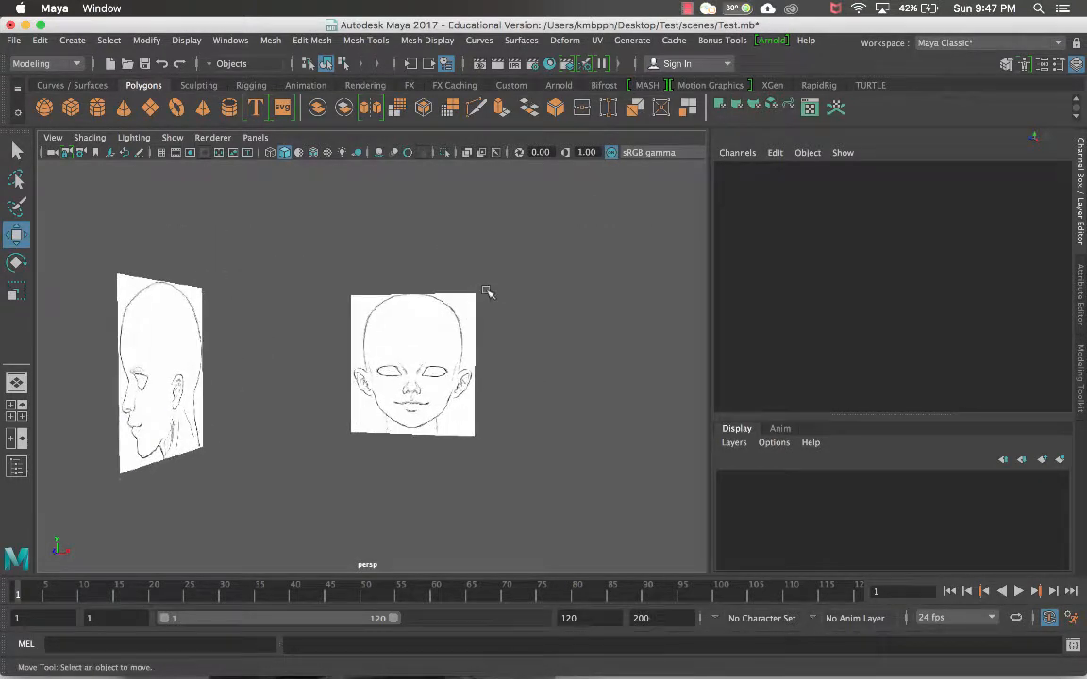
scroll(486, 294, up, 5)
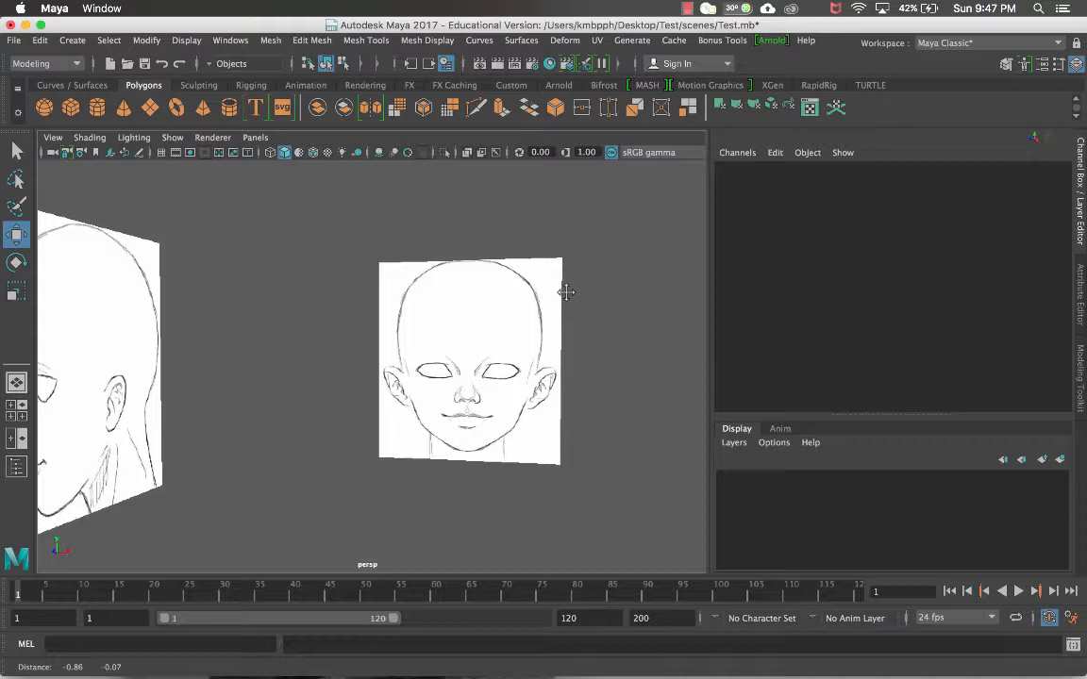
alt+middle_drag(567, 293, 623, 300)
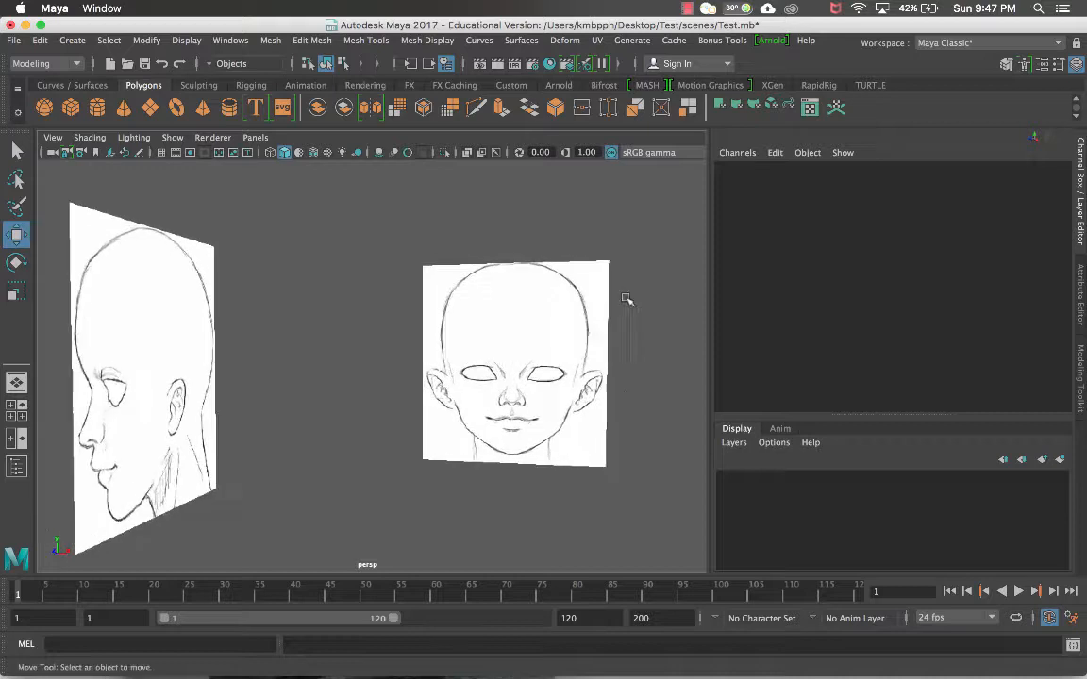
Switch to the four-view layout, hide the channel box for more room, and enlarge the head drawings in the front and side views
alt+drag(626, 301, 600, 303)
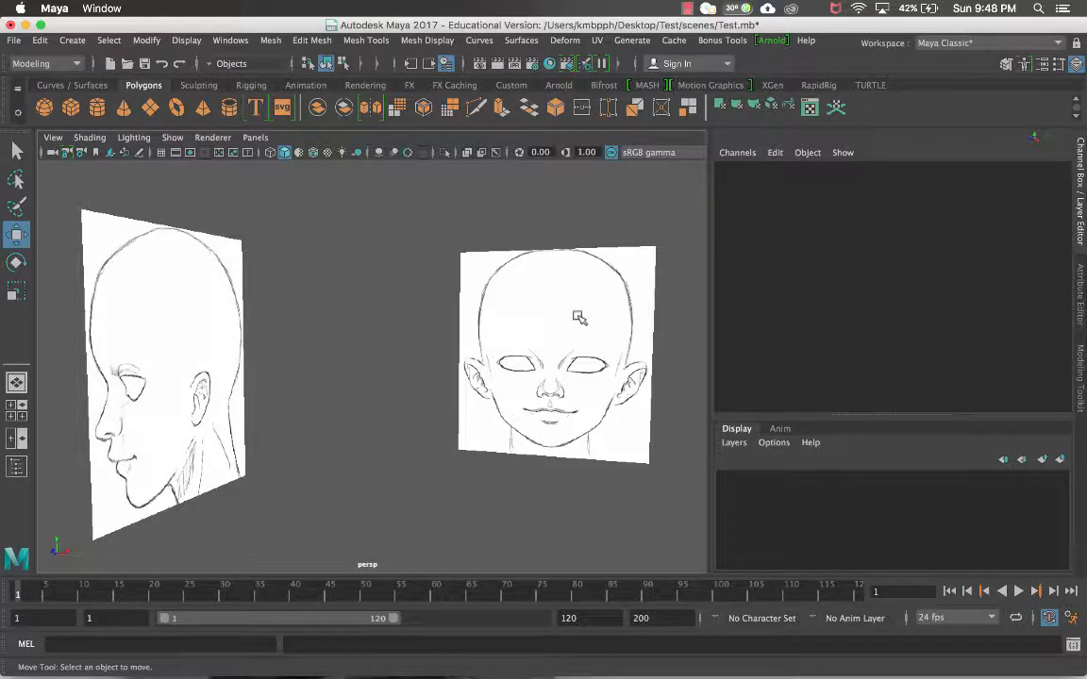
key(space)
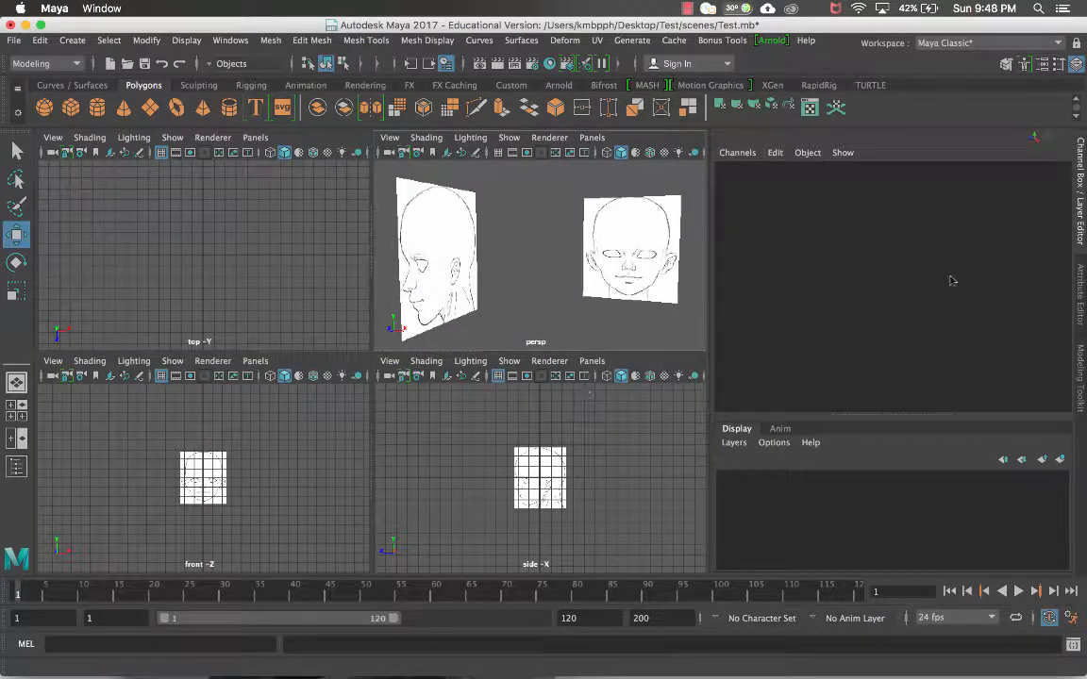
click(1083, 229)
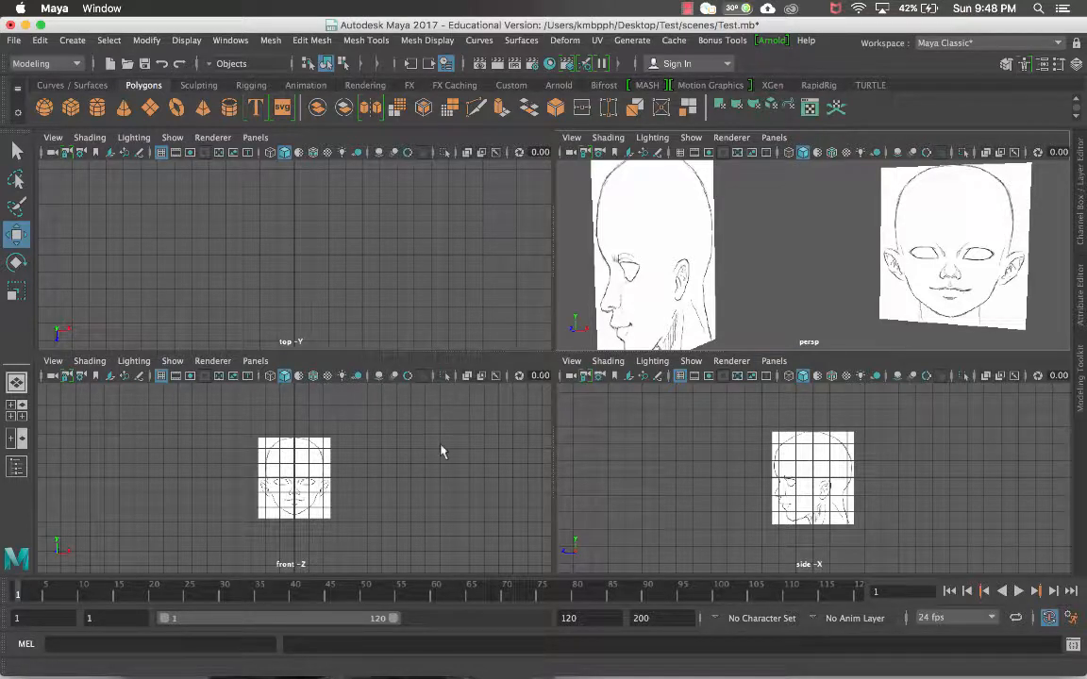
scroll(292, 423, up, 3)
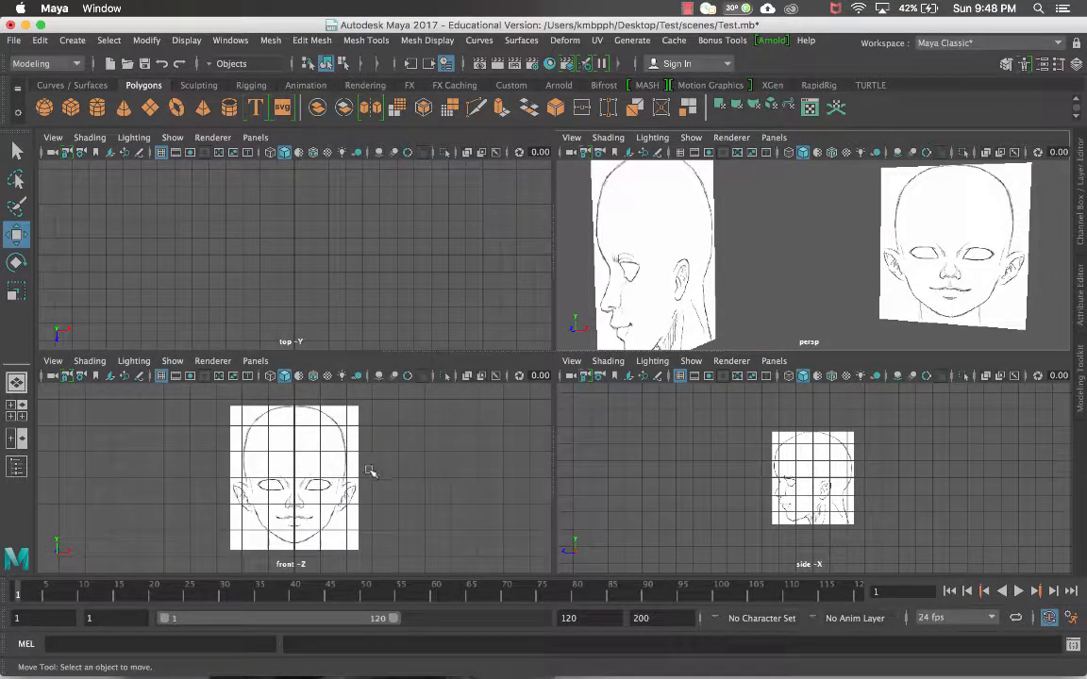
scroll(781, 483, up, 5)
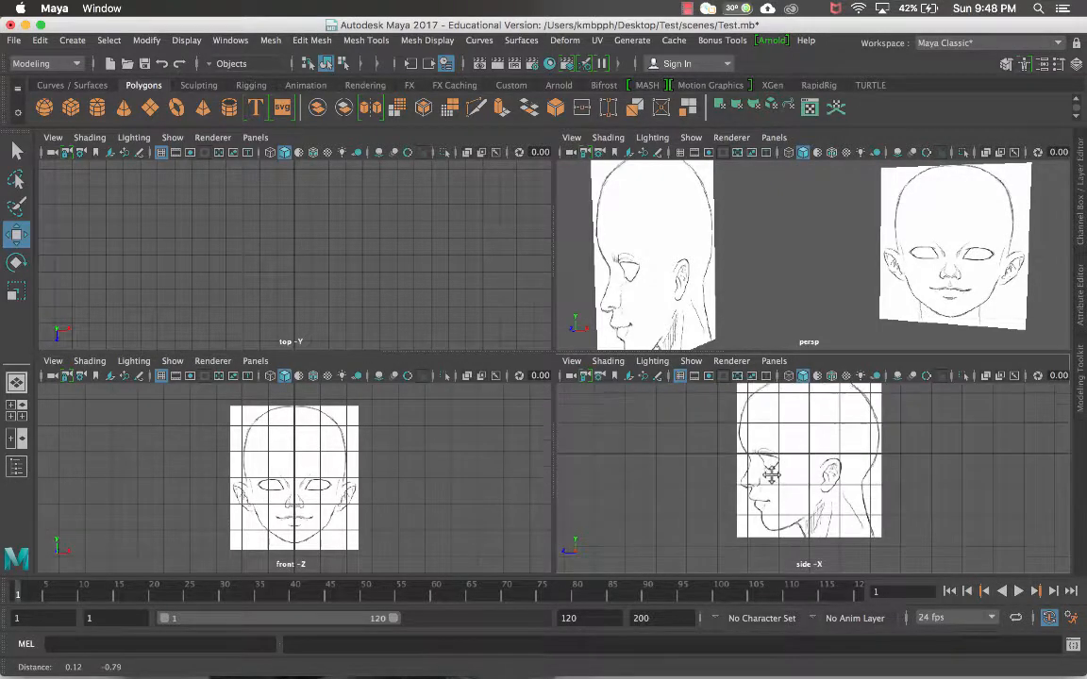
scroll(772, 476, up, 2)
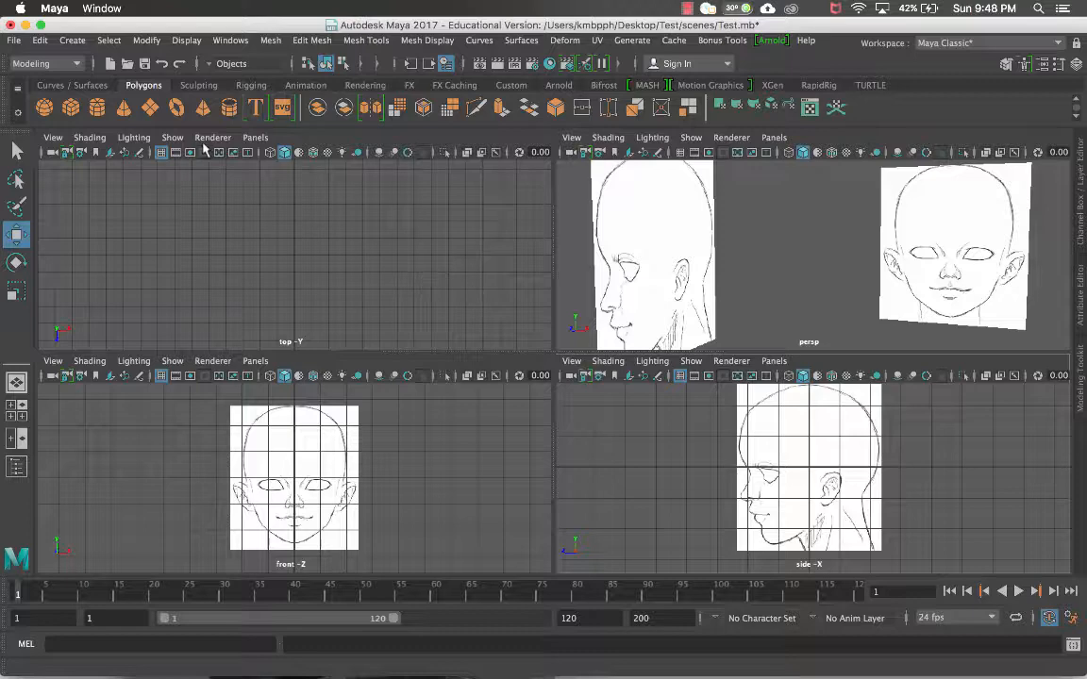
Create a polygon cube and move it to about X 0.492, Y -2.219, at the chin beside the front drawing's centreline
click(72, 109)
scroll(433, 472, up, 4)
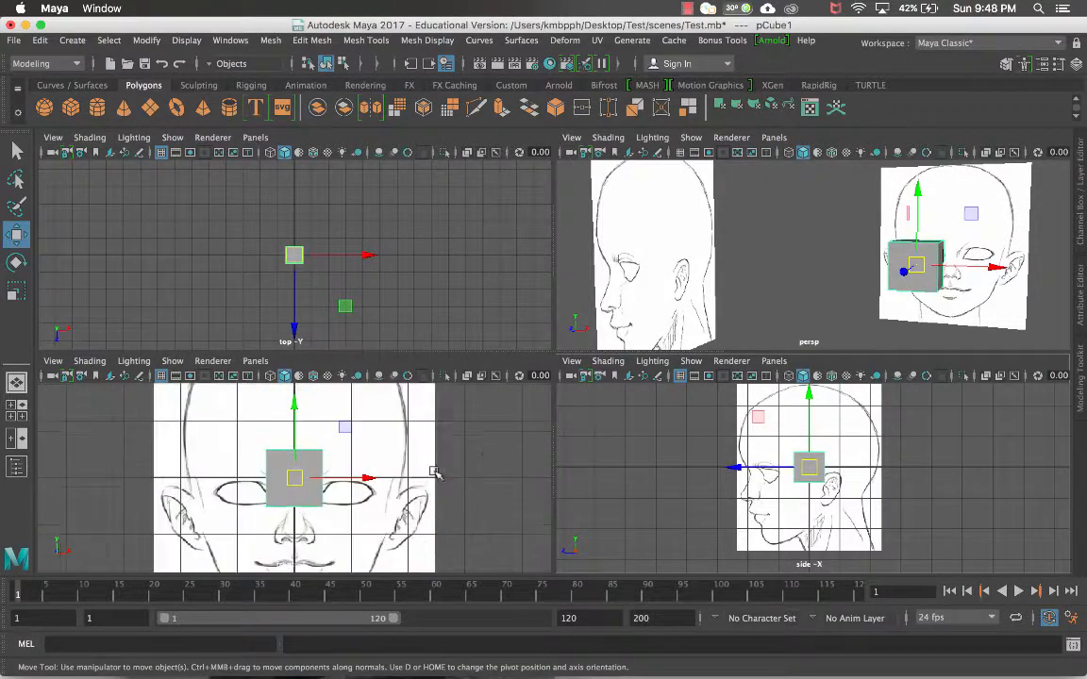
alt+middle_drag(441, 485, 427, 414)
drag(286, 412, 356, 533)
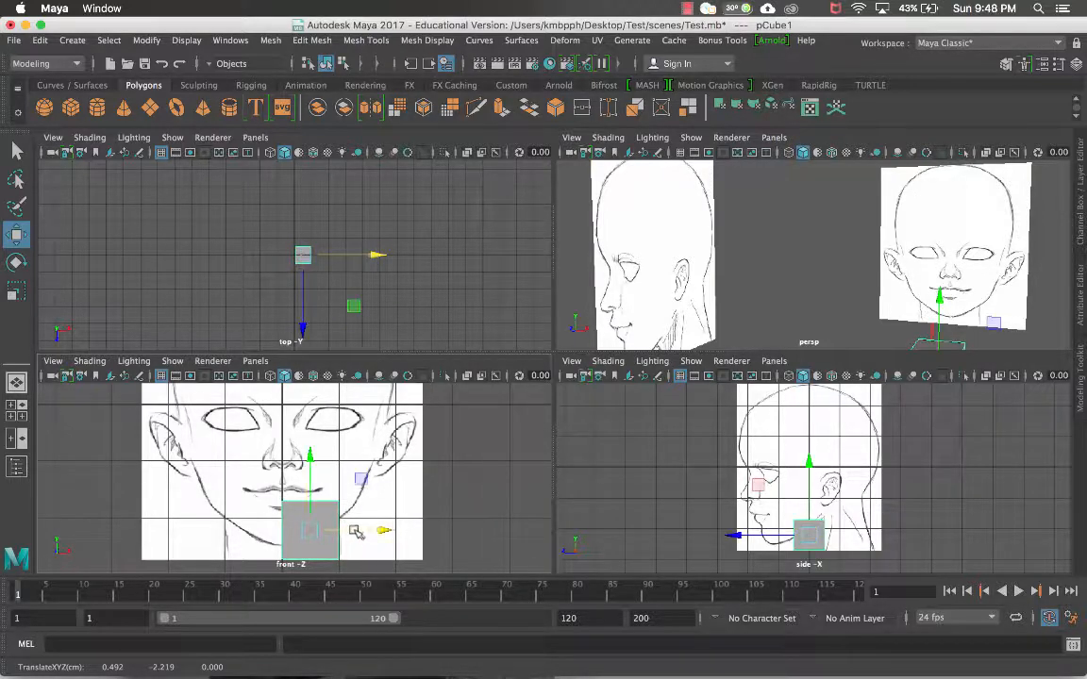
Display the front view in wireframe and lower the cube slightly to refine its height against the chin drawing
key(4)
scroll(360, 531, up, 2)
scroll(359, 532, up, 3)
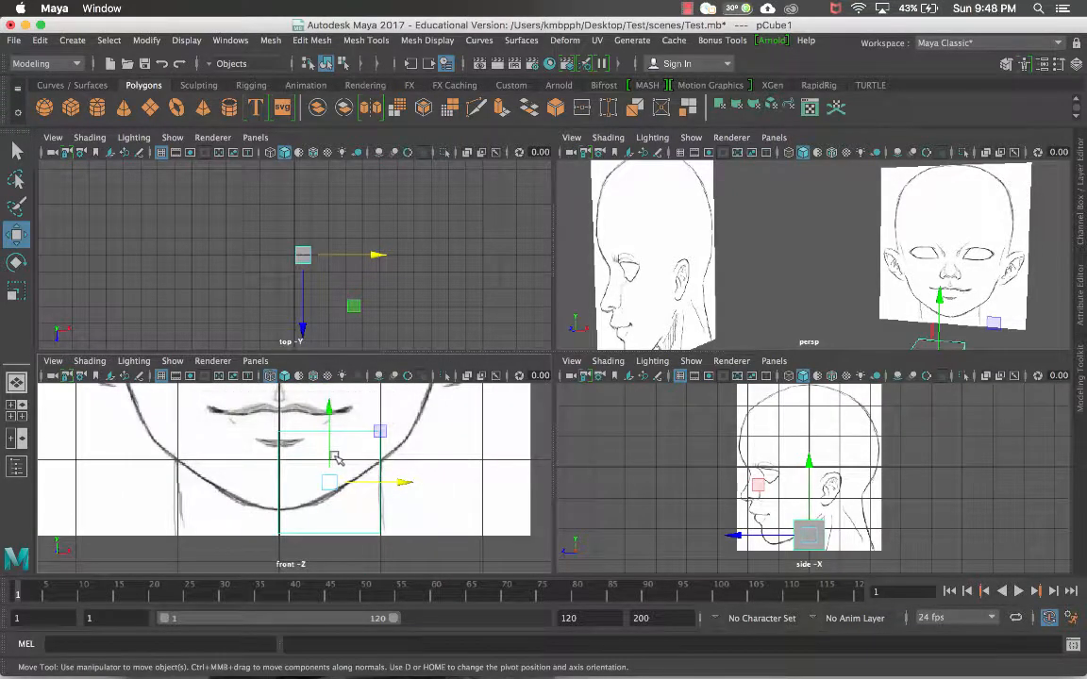
drag(334, 452, 332, 458)
scroll(813, 476, up, 2)
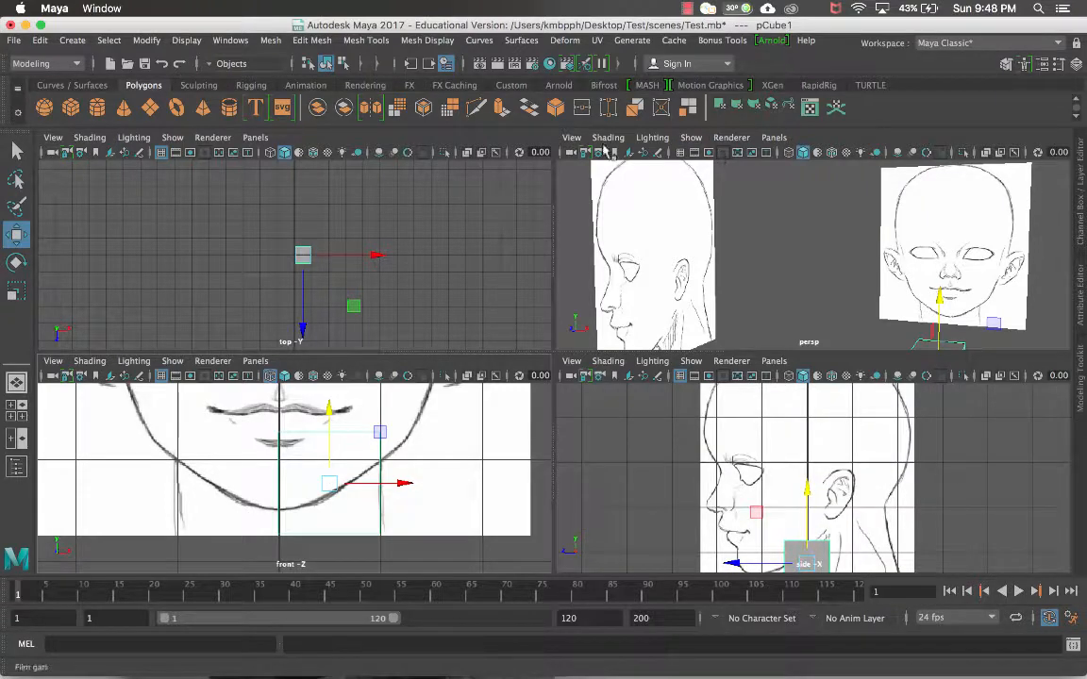
key(4)
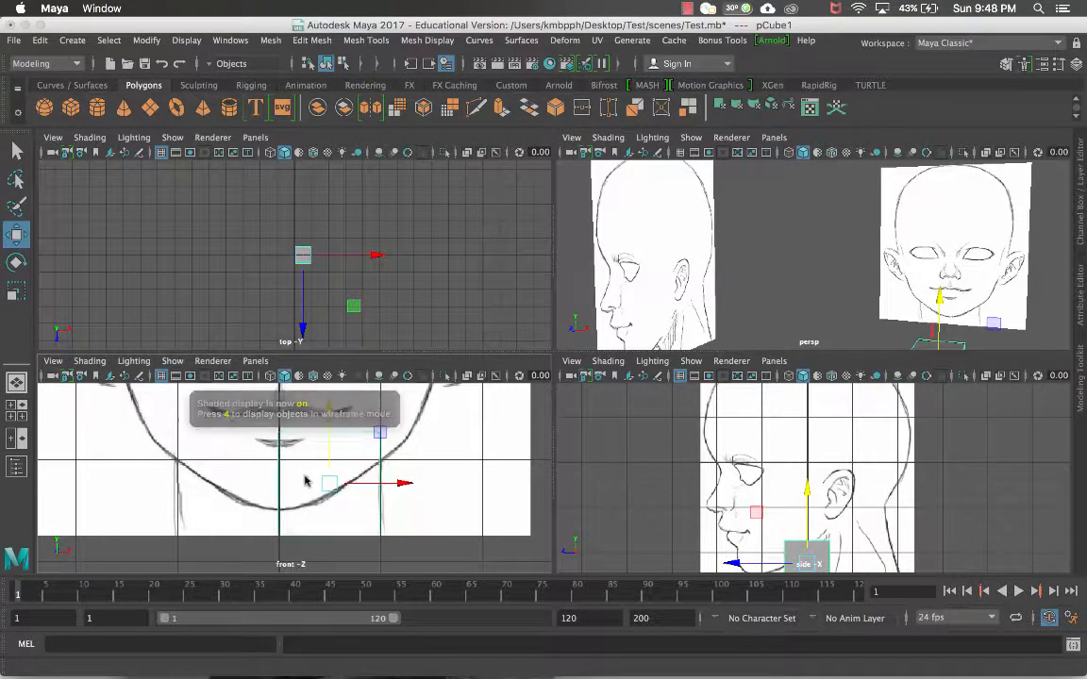
Move the cube backward along Z in the side view so its front edge meets the neck line below the jaw
scroll(750, 489, up, 3)
mouse_move(750, 489)
alt+middle_down()
mouse_move(739, 390)
mouse_move(690, 396)
alt+middle_up()
drag(698, 509, 735, 509)
alt+middle_drag(735, 510, 694, 492)
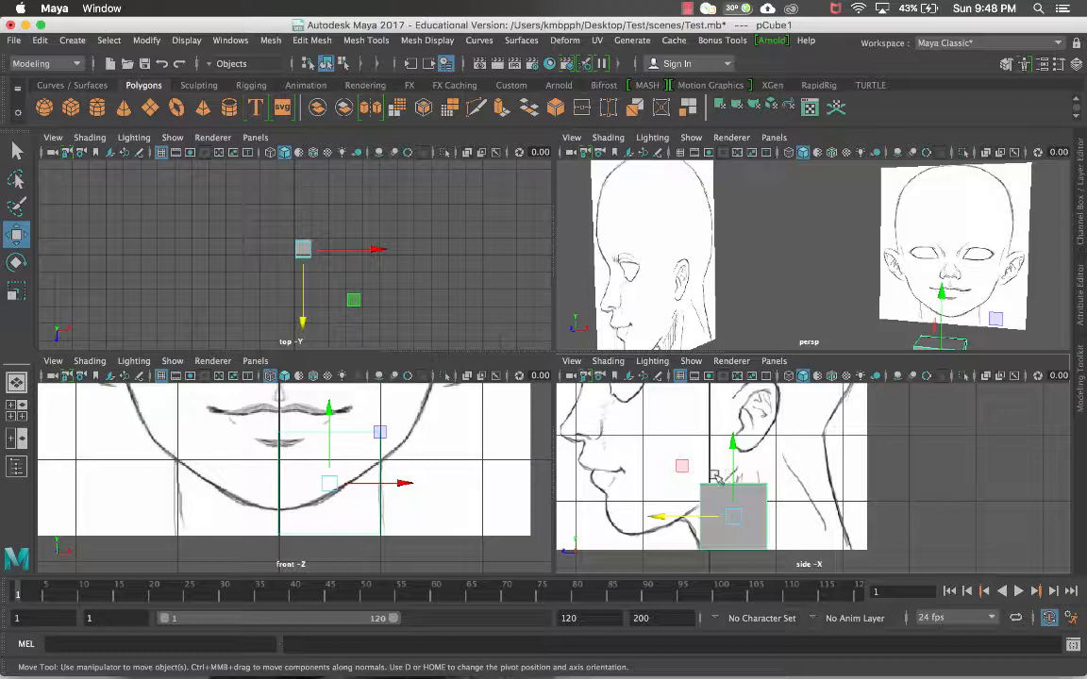
Reposition the cube's upper front, upper back and lower back vertices in the side view to follow the neck from jaw to nape
right_click(701, 431)
right_drag(708, 485, 647, 248)
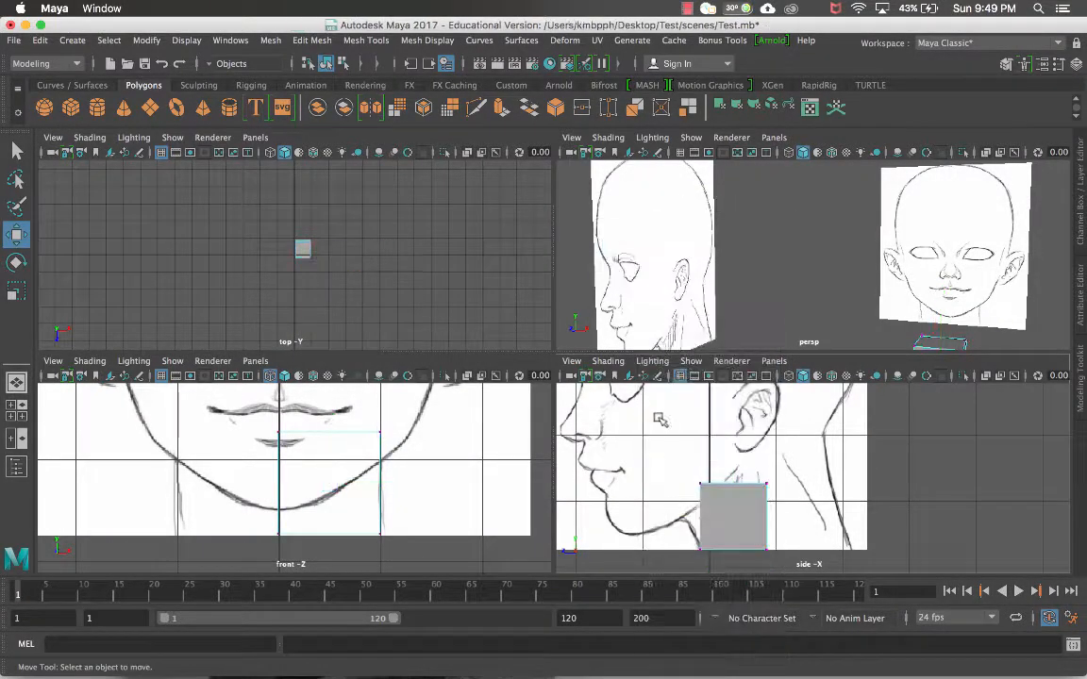
drag(708, 473, 683, 516)
drag(757, 472, 823, 442)
drag(786, 533, 808, 551)
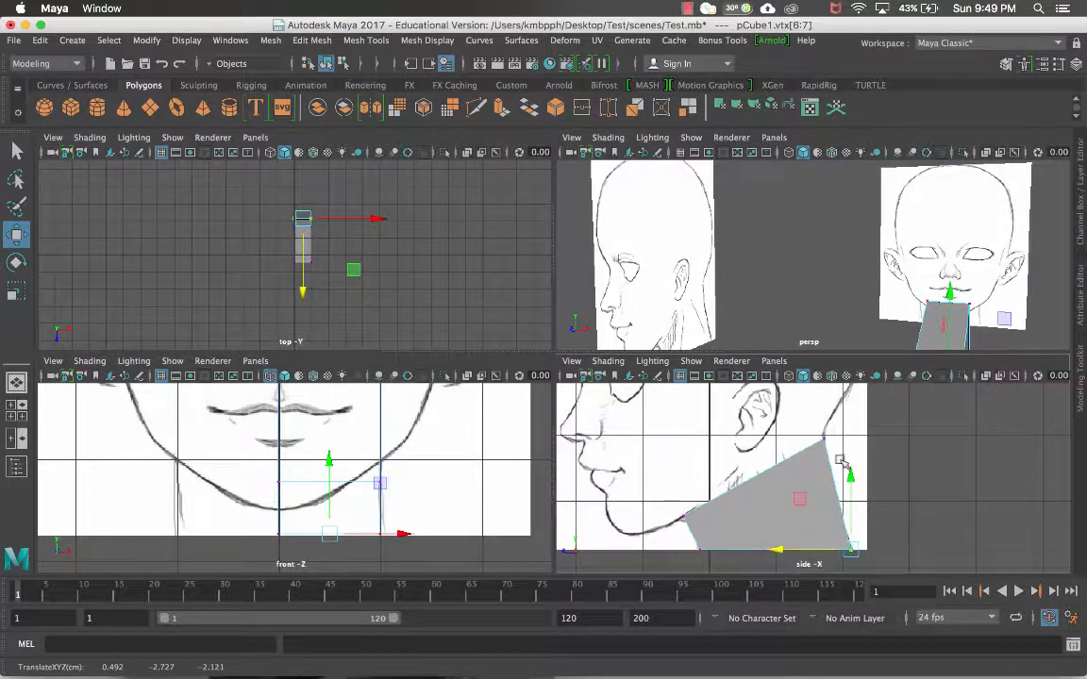
drag(839, 460, 807, 453)
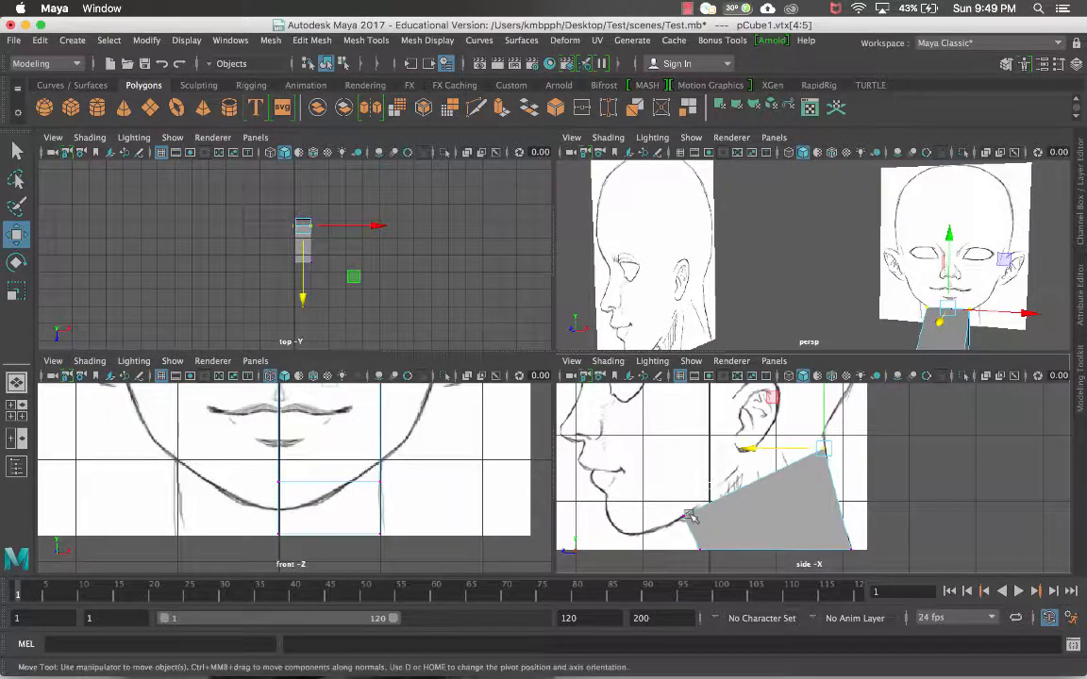
mouse_move(675, 527)
mouse_down()
mouse_move(692, 511)
mouse_move(697, 526)
mouse_up()
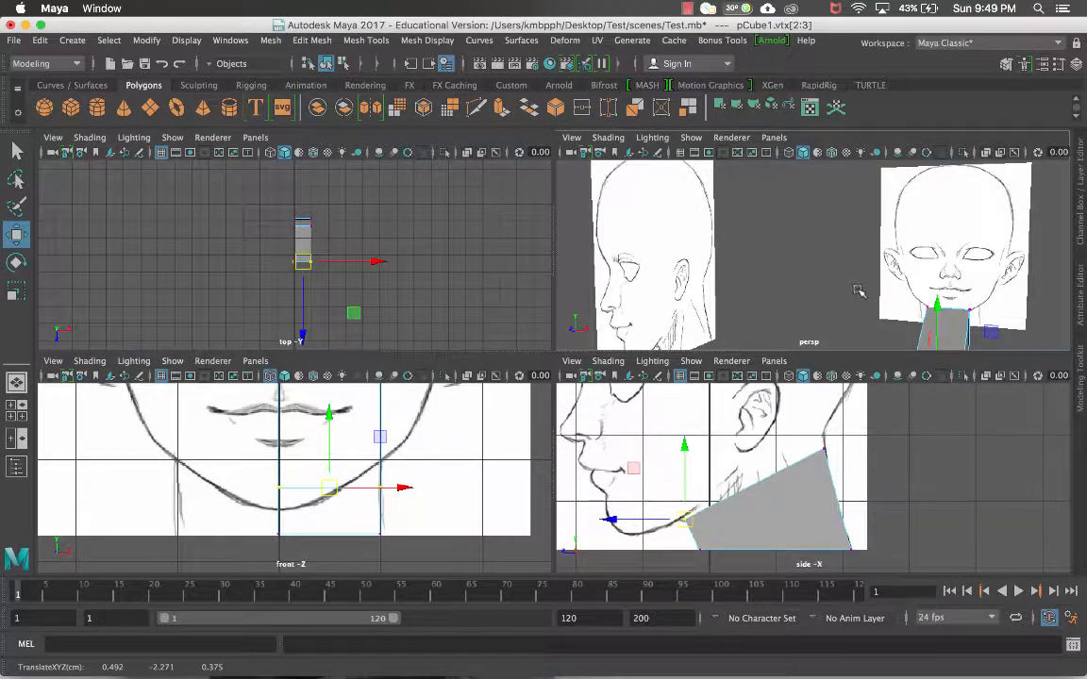
Return the front view to shaded display and frame the whole face together with the neck block
alt+drag(858, 292, 897, 276)
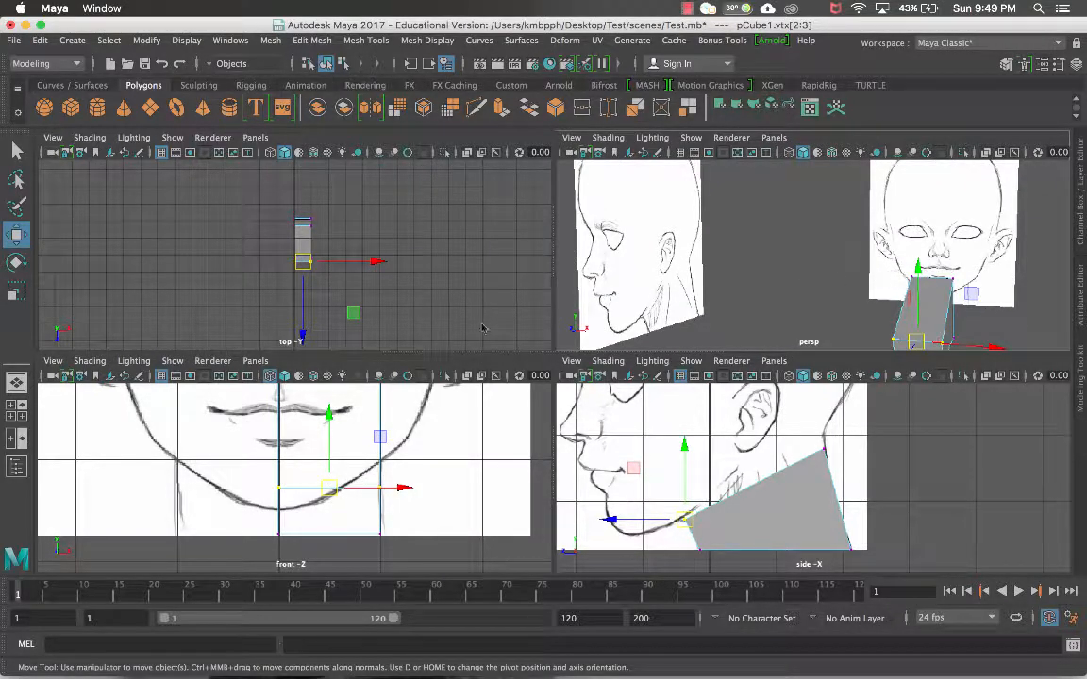
key(5)
scroll(384, 428, down, 4)
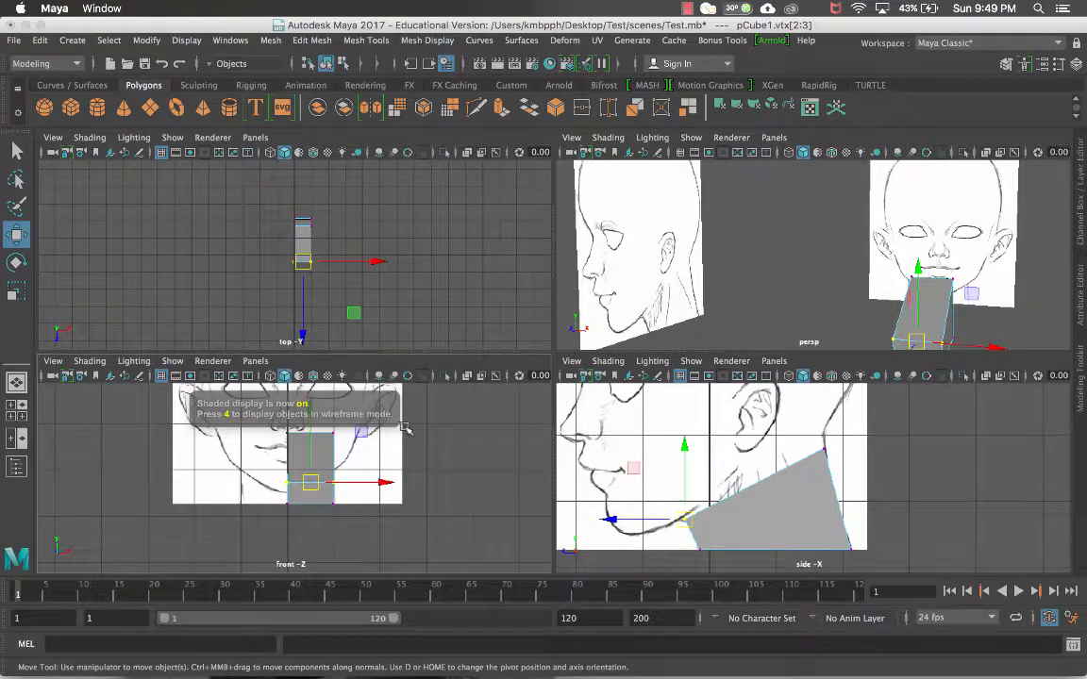
alt+middle_drag(404, 428, 405, 497)
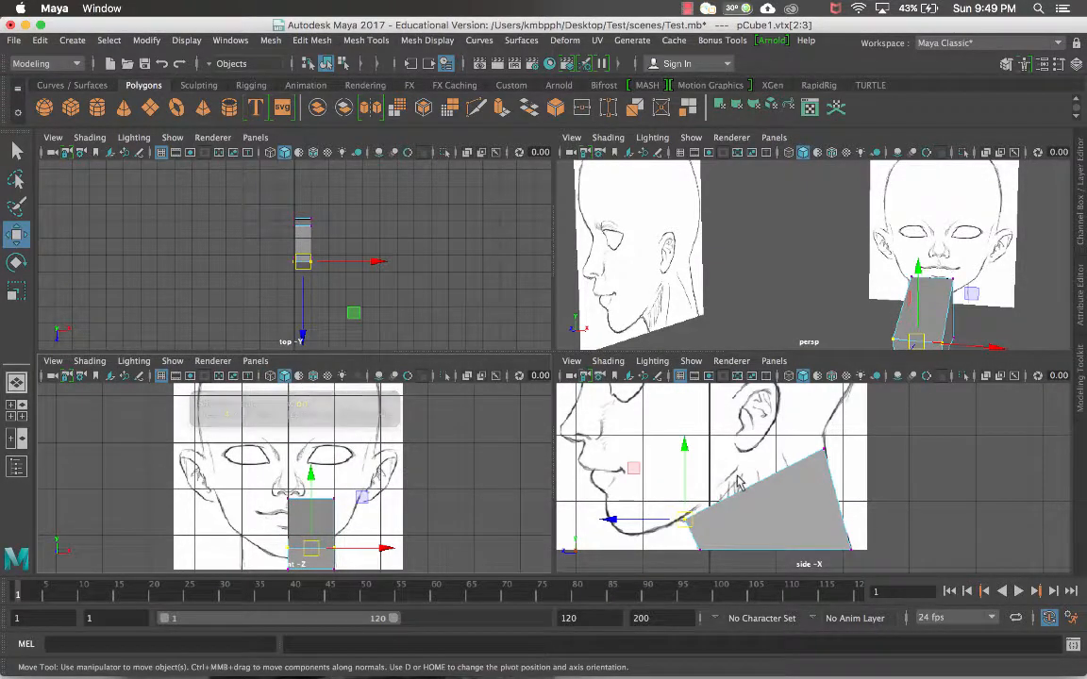
Extrude the neck block's sloped top face upward with a Local Translate Z of about 0.29
right_click(738, 248)
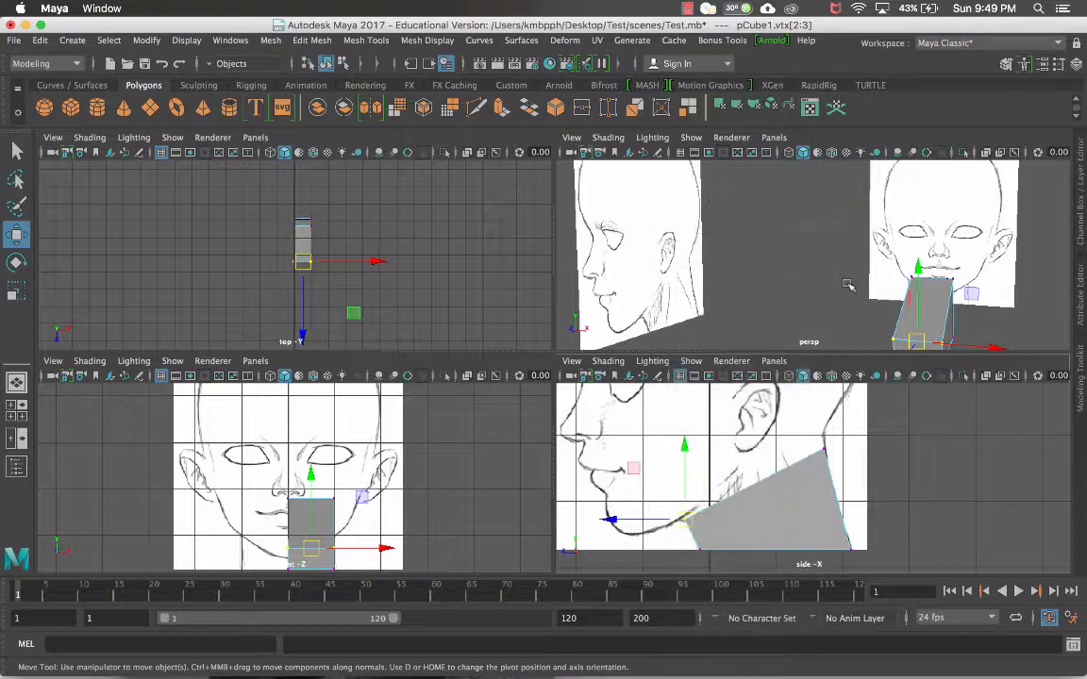
right_drag(924, 290, 924, 293)
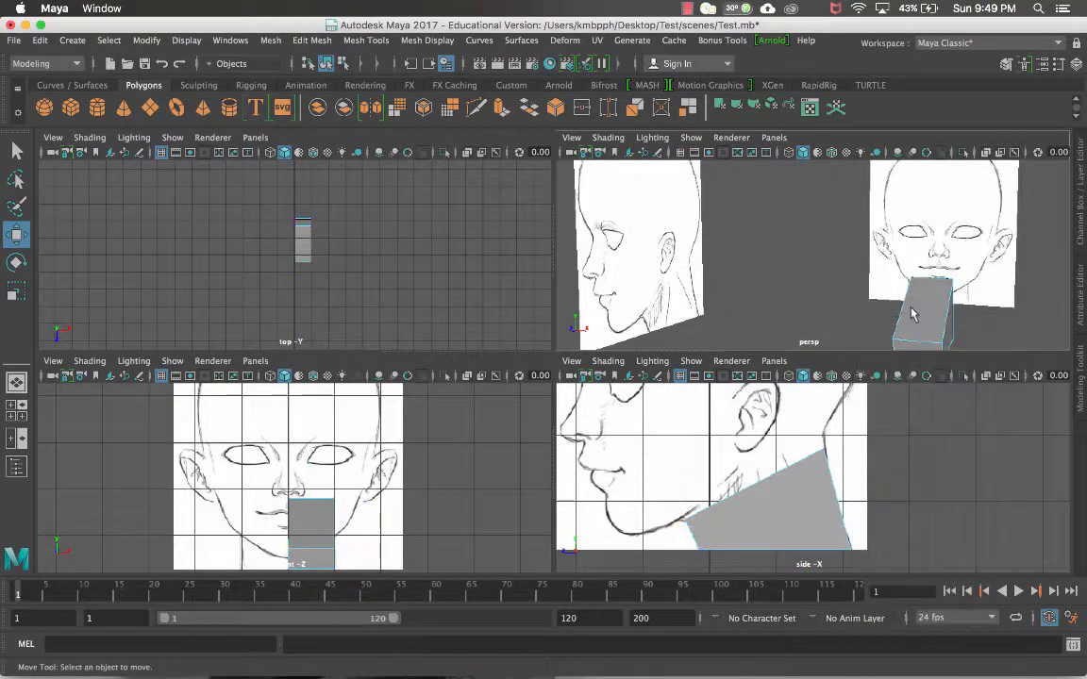
key(q)
click(930, 308)
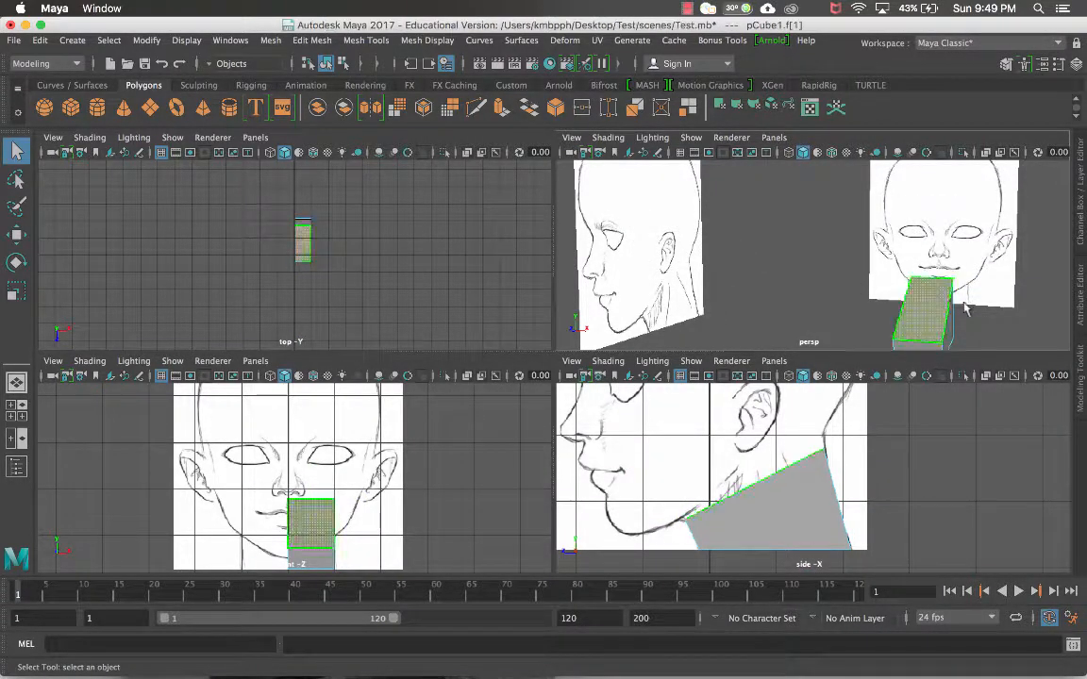
alt+drag(955, 299, 914, 301)
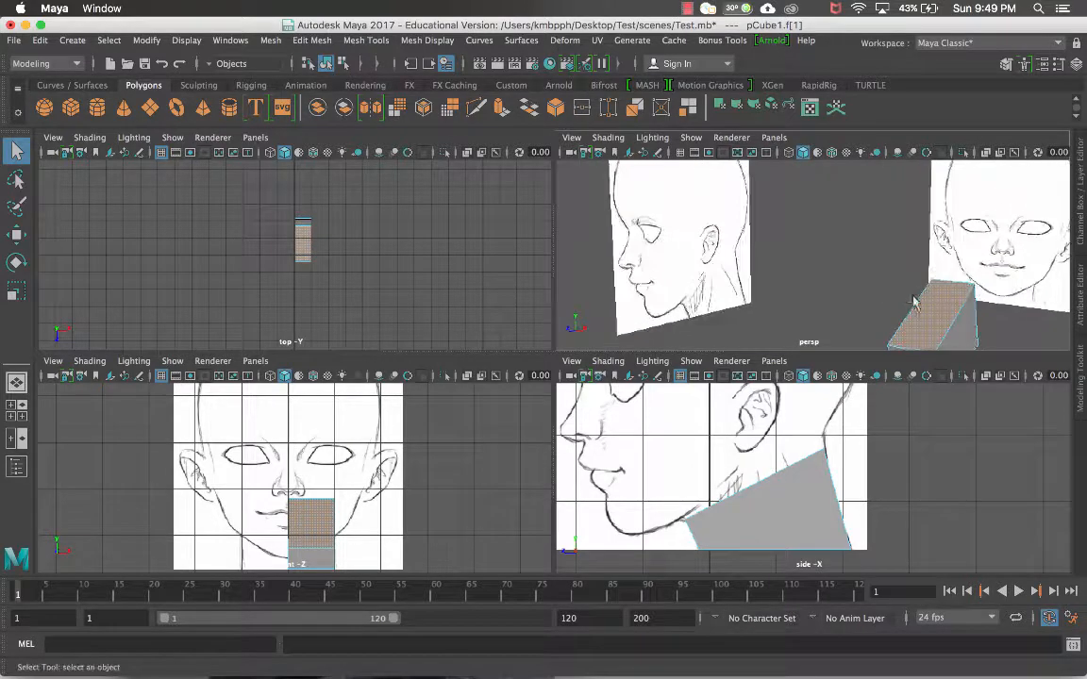
alt+middle_drag(869, 249, 819, 219)
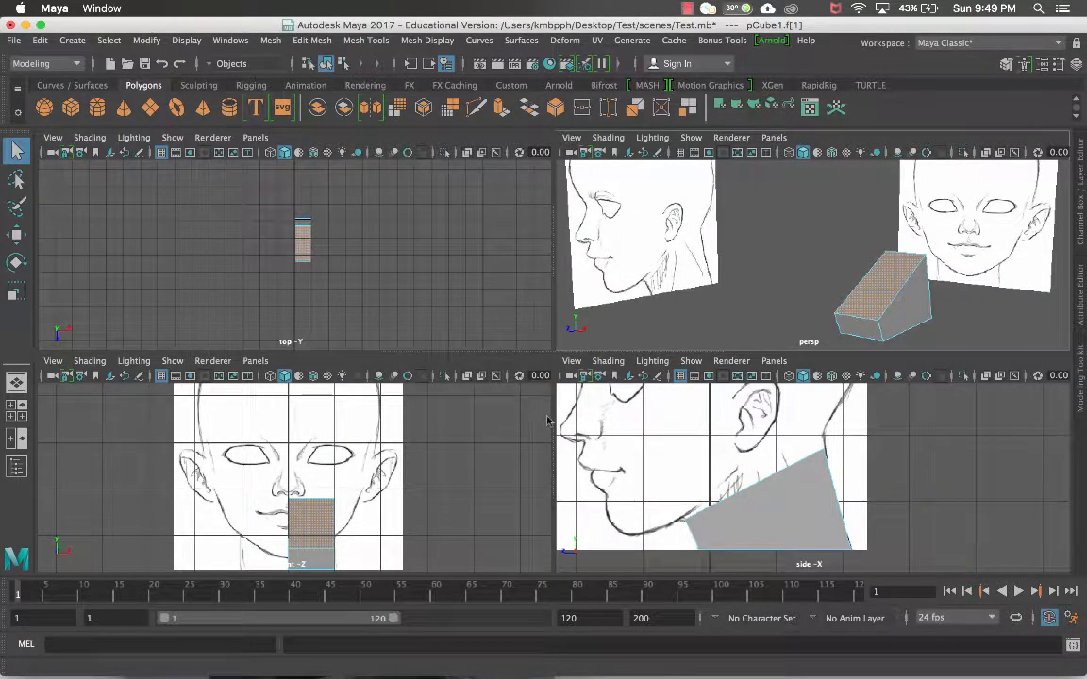
scroll(732, 467, up, 3)
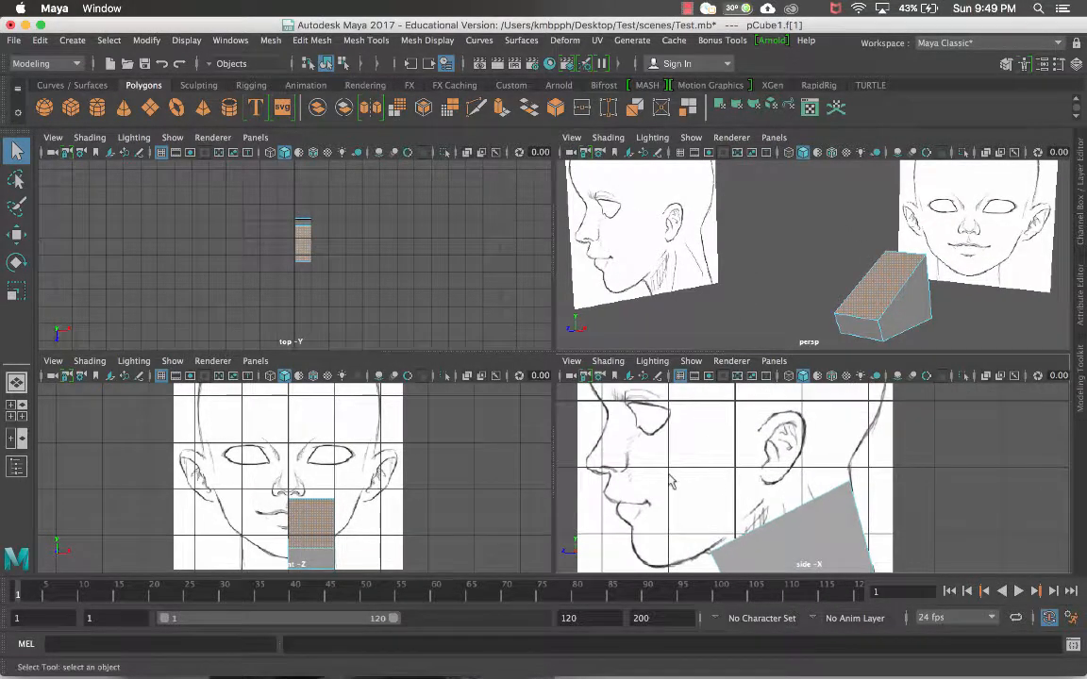
alt+middle_drag(810, 468, 789, 516)
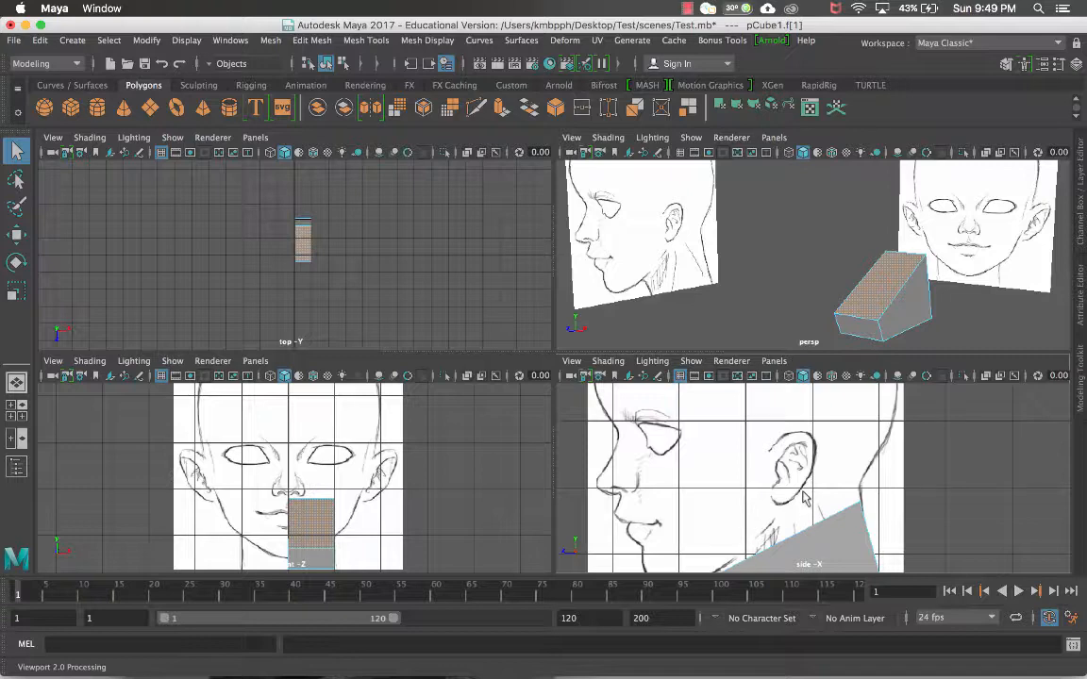
click(860, 301)
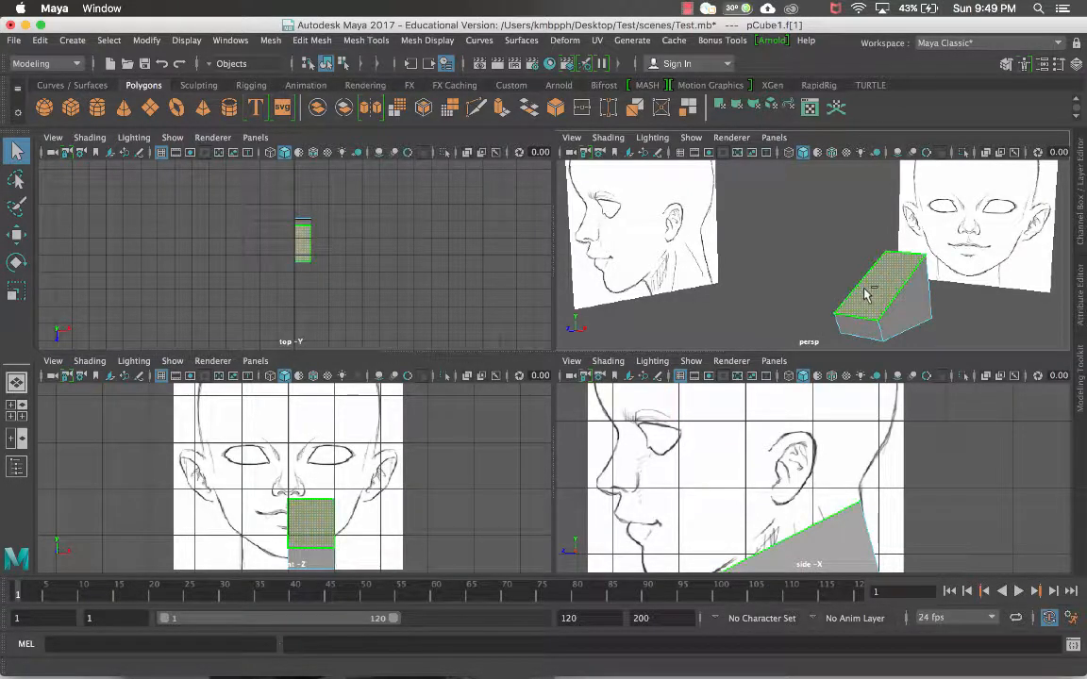
shift+right_click(867, 289)
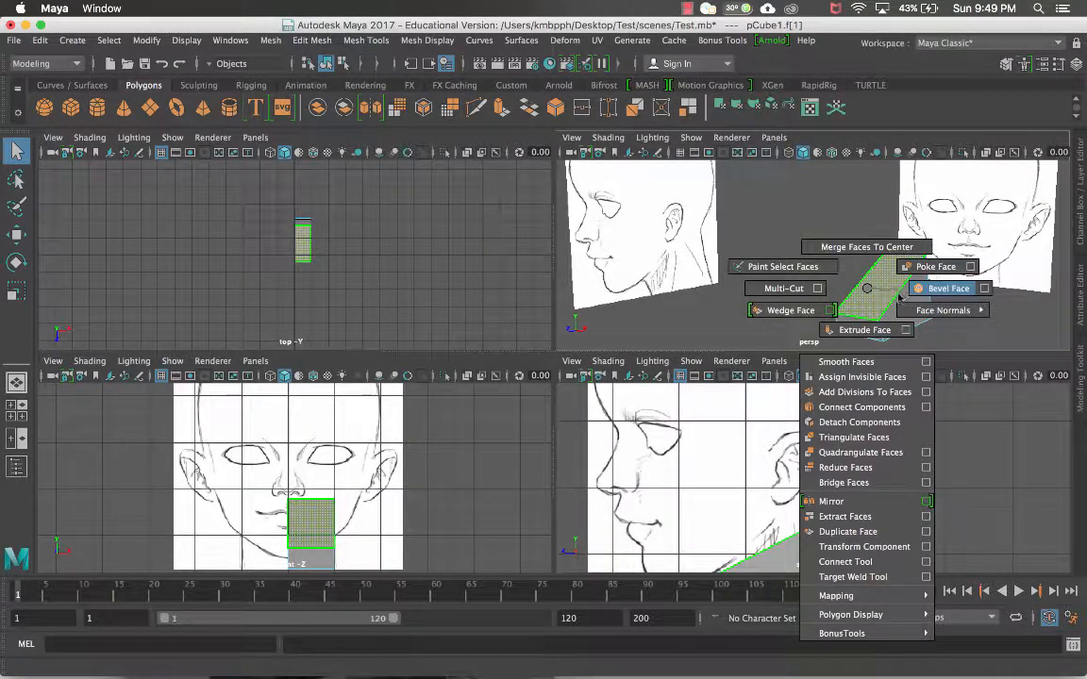
click(865, 330)
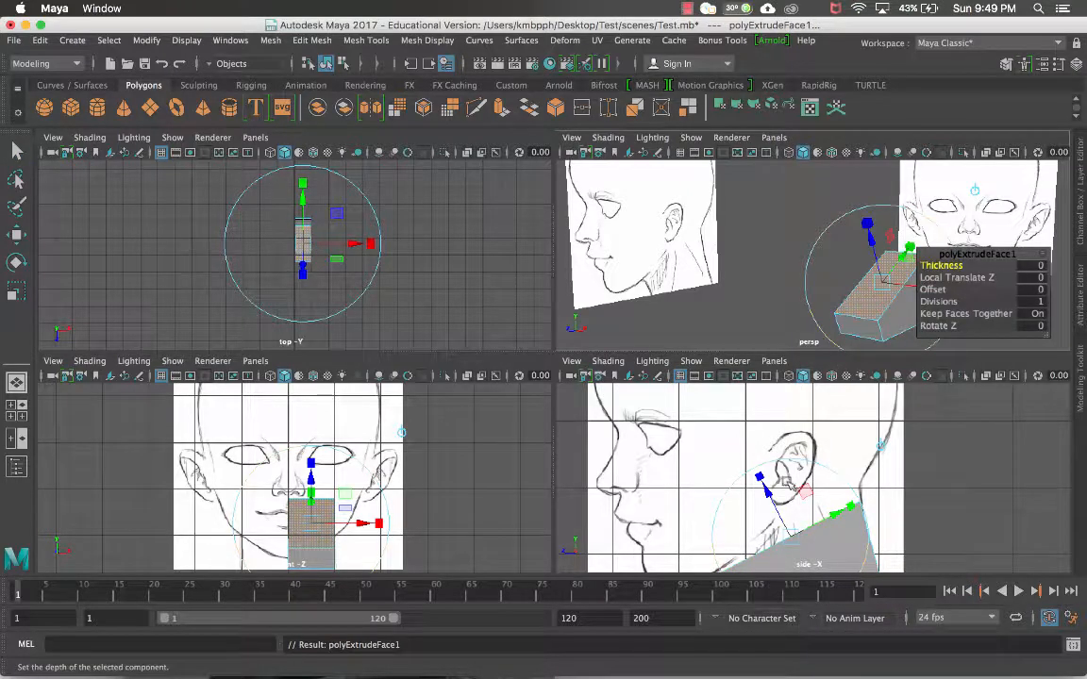
alt+middle_drag(787, 484, 782, 447)
drag(762, 455, 751, 442)
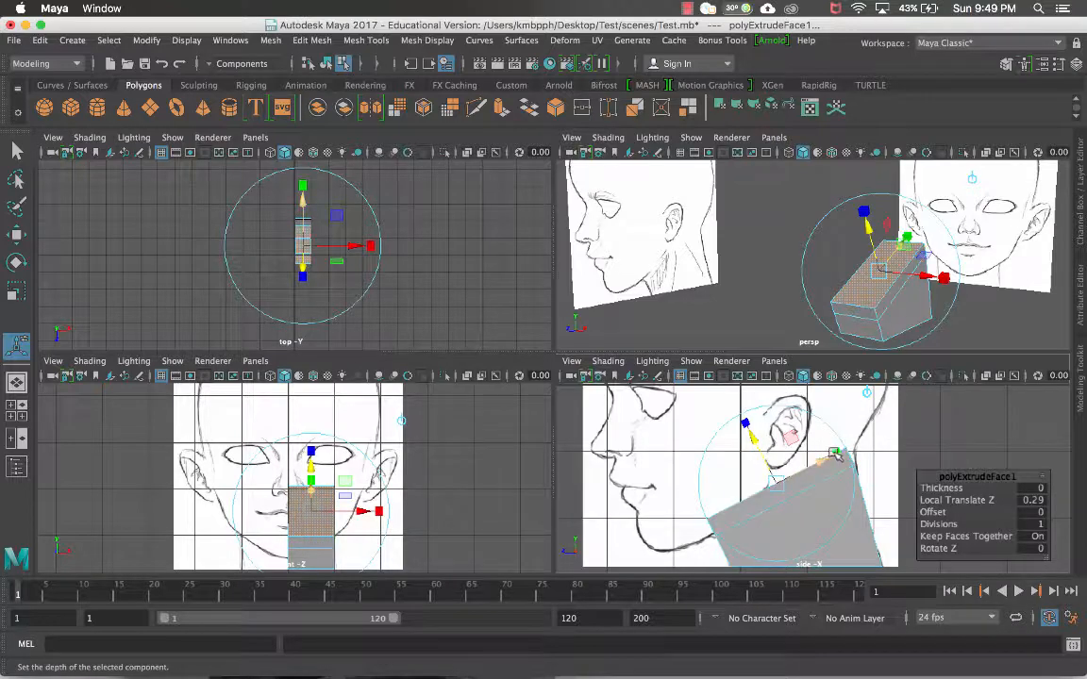
Scale the extruded face up uniformly and slide it along its slope so it spans from the chin to the nape
drag(837, 452, 857, 448)
key(z)
drag(781, 485, 804, 466)
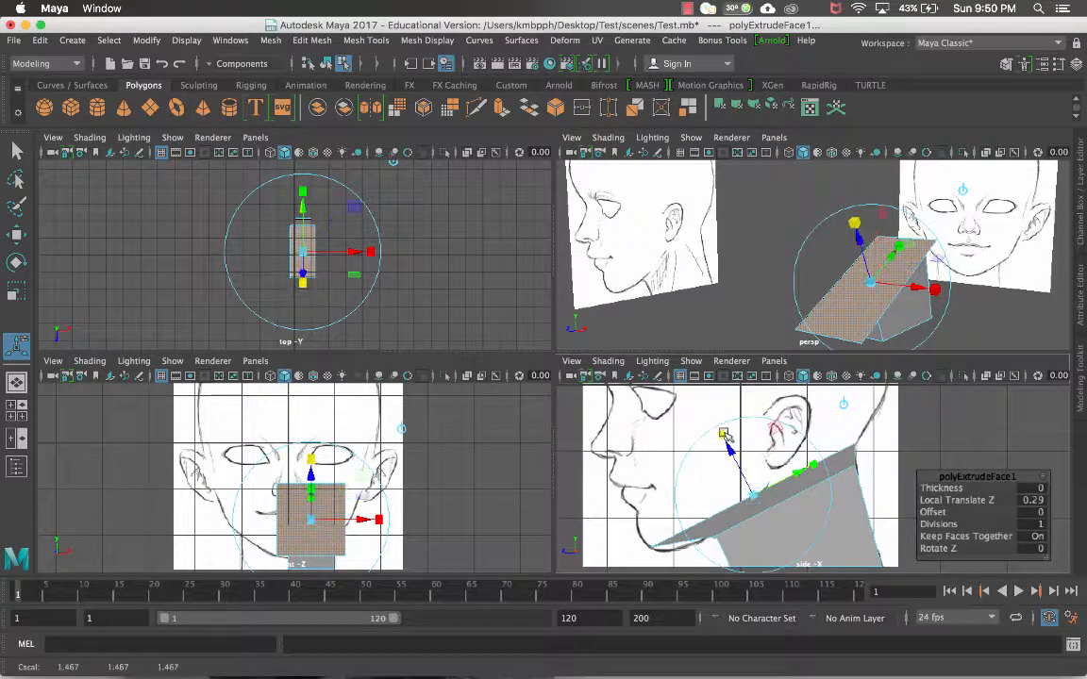
drag(750, 490, 800, 486)
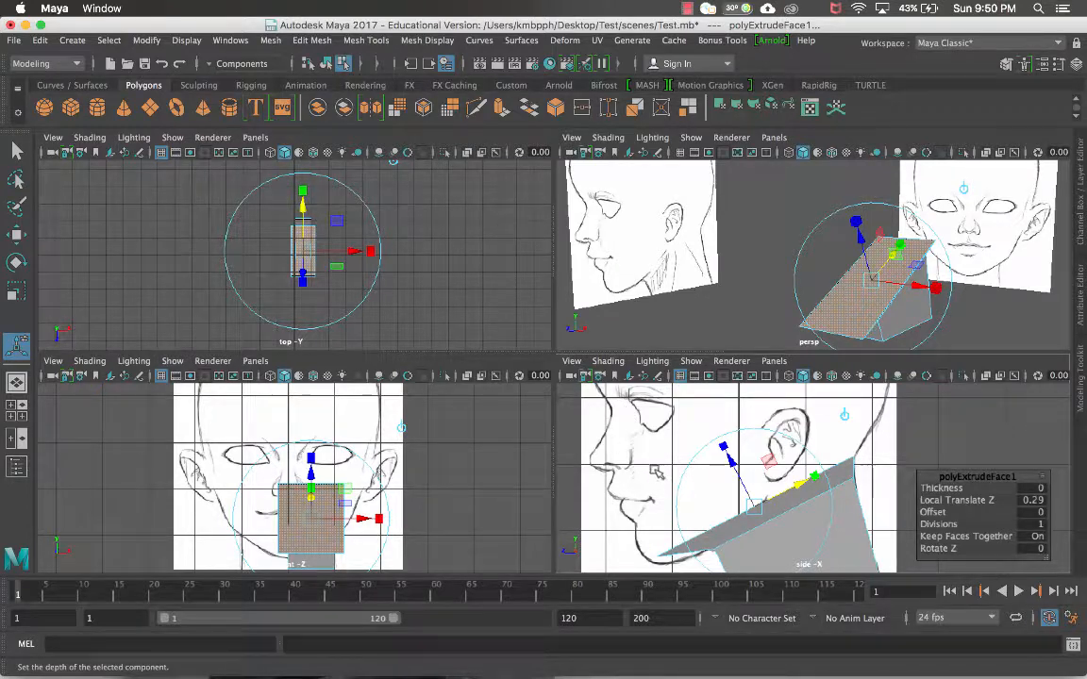
Shift the extruded face sideways to about X 0.719 in the front view, aligning its inner edge with the centreline
alt+middle_drag(732, 480, 723, 469)
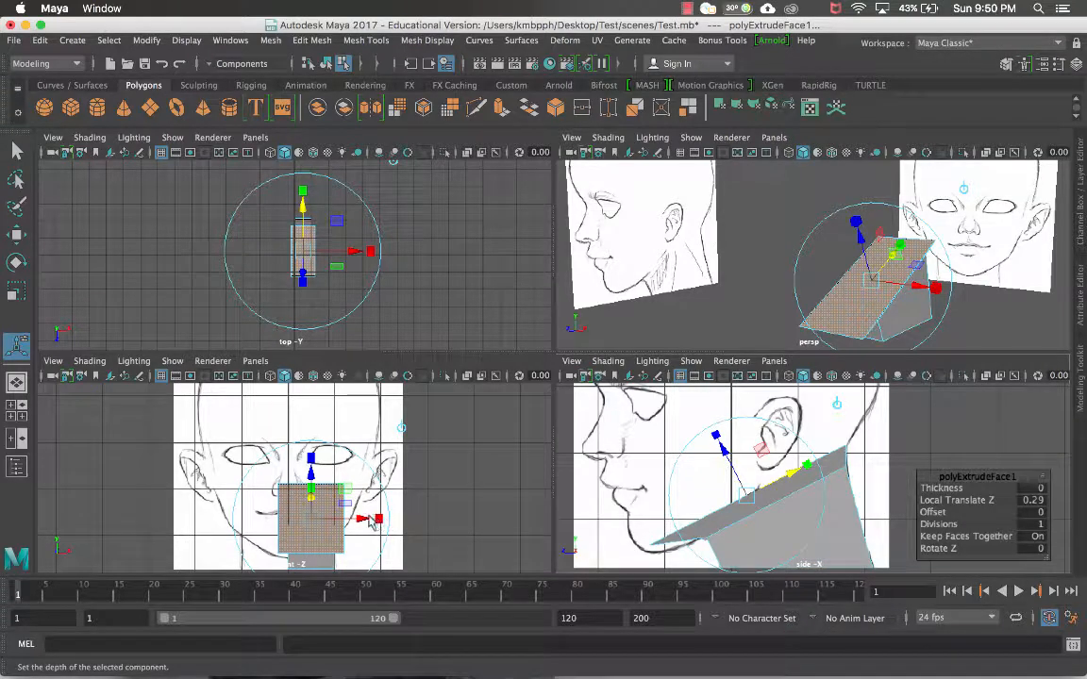
drag(367, 521, 377, 521)
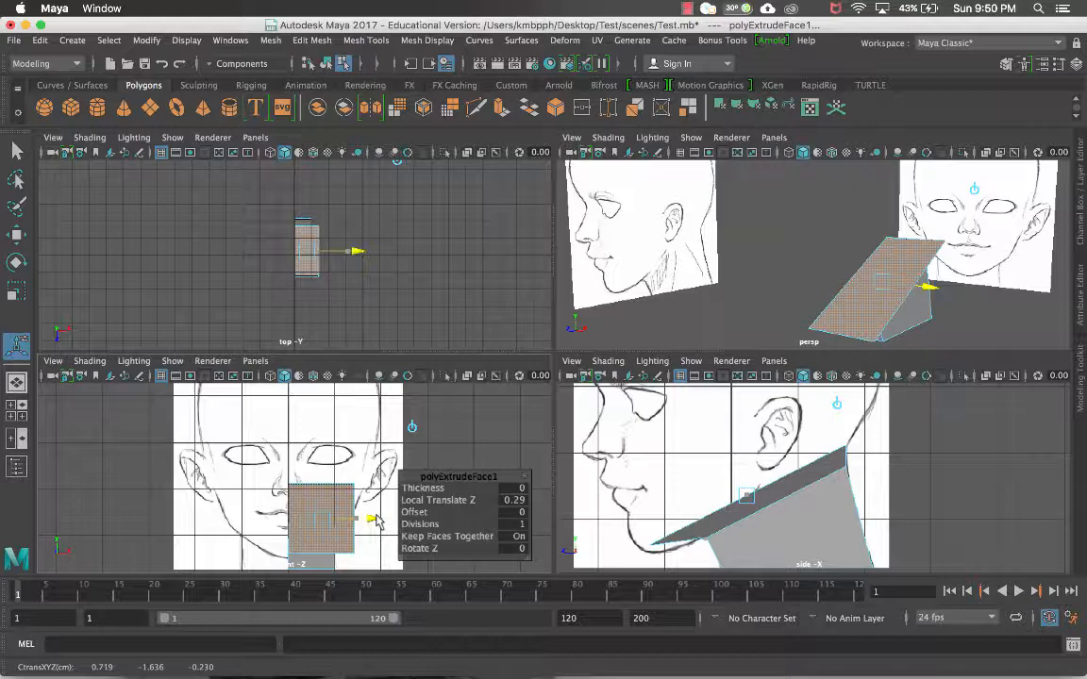
drag(376, 521, 377, 521)
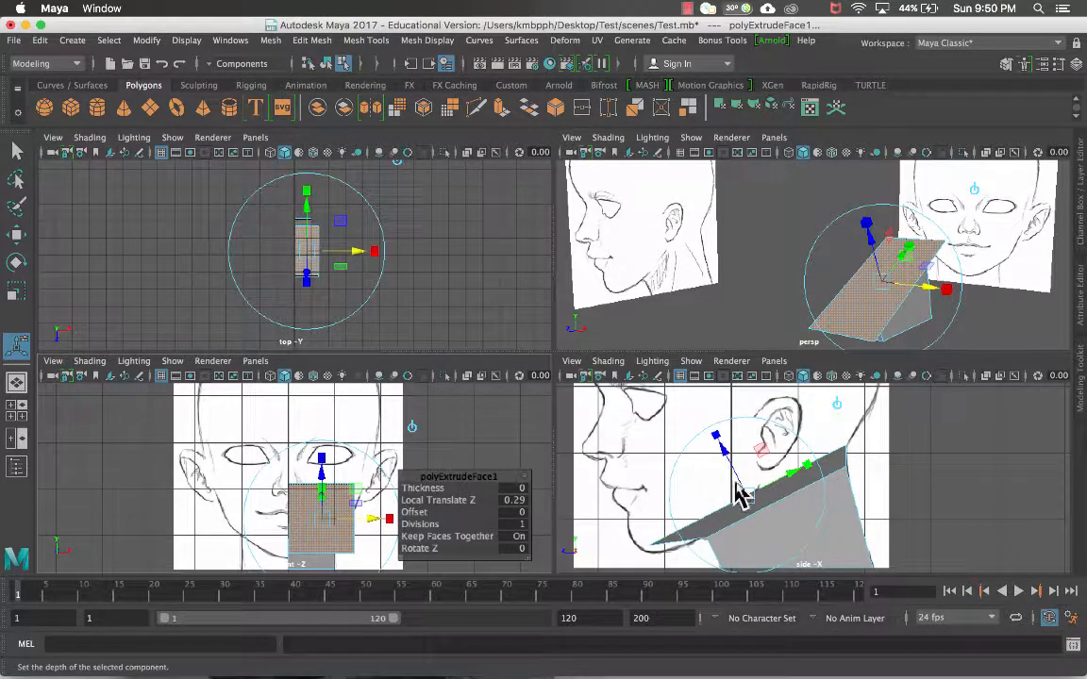
Extrude the jaw block's sloped top face with Local Translate Z about 0.801, tilt it to a shallower slope and scale it from mouth to back of head
key(ctrl+e)
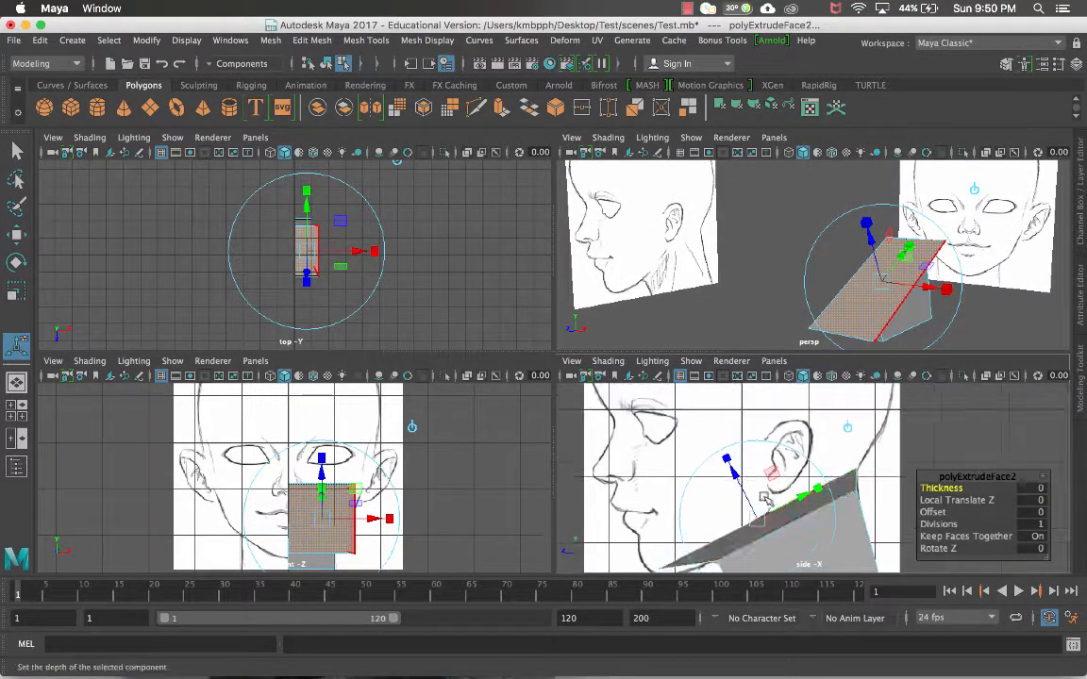
drag(751, 481, 700, 430)
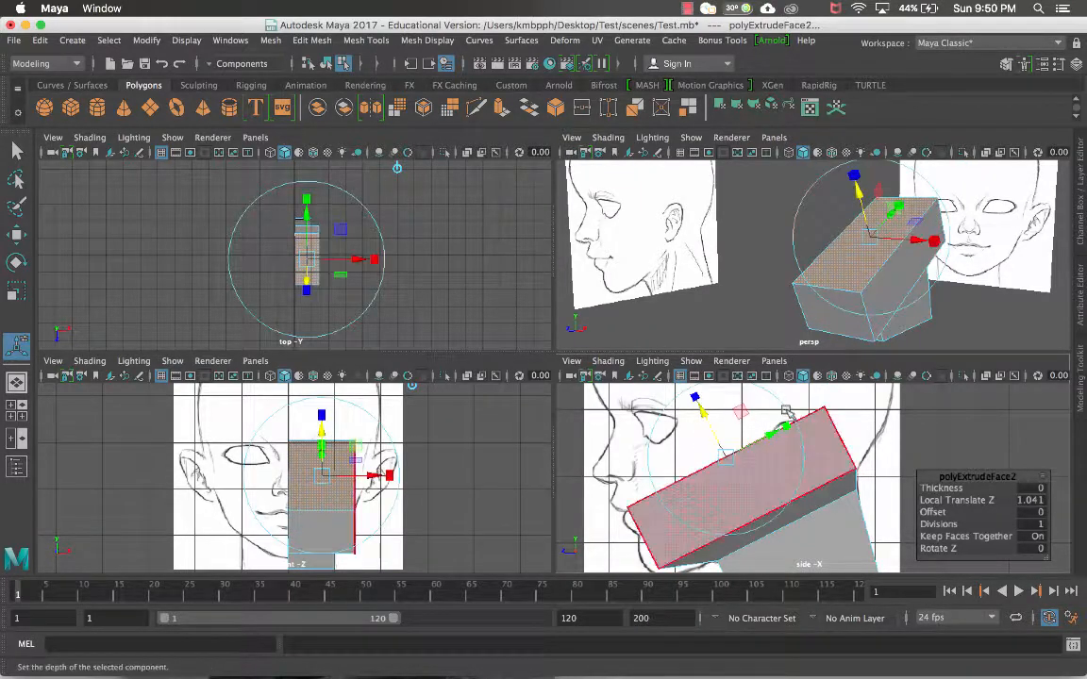
mouse_move(791, 436)
mouse_down()
mouse_move(781, 437)
mouse_move(804, 453)
mouse_move(783, 444)
mouse_up()
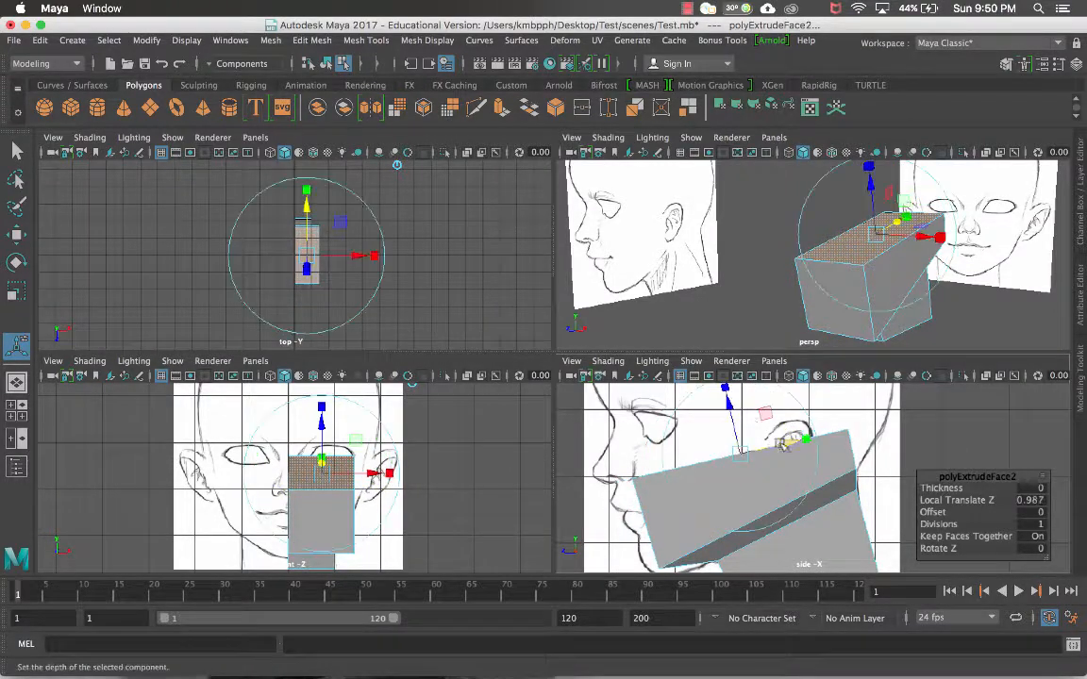
drag(729, 404, 783, 458)
click(727, 397)
alt+middle_drag(493, 497, 440, 474)
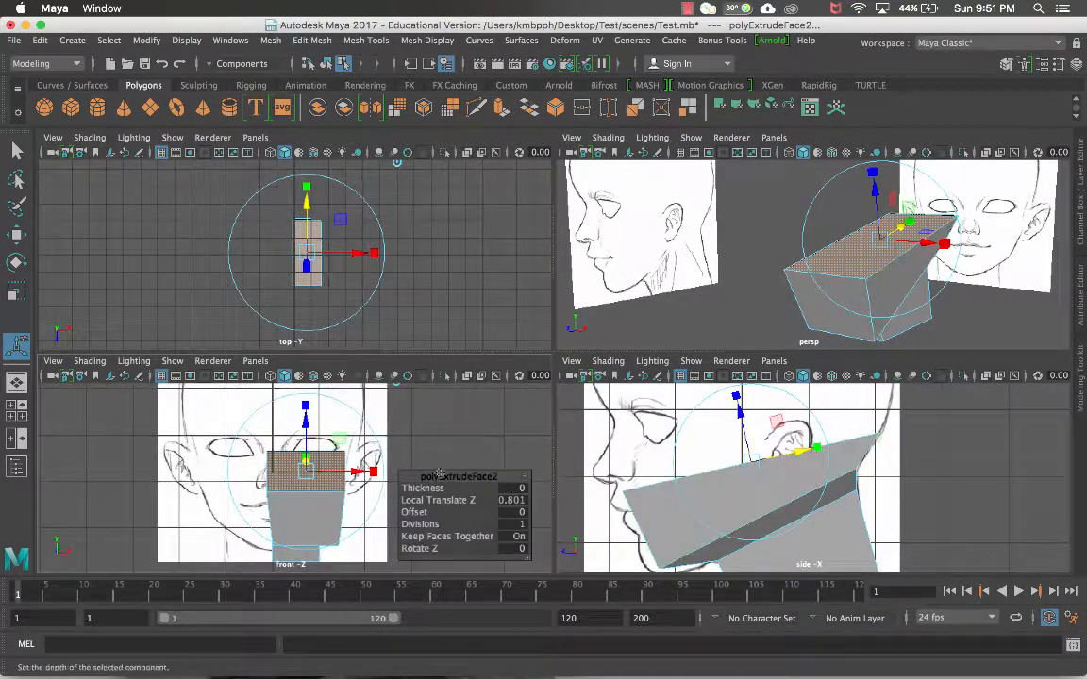
Shift the extruded face sideways in the front view so its inner edge lines up with the face's centreline
click(370, 470)
click(373, 472)
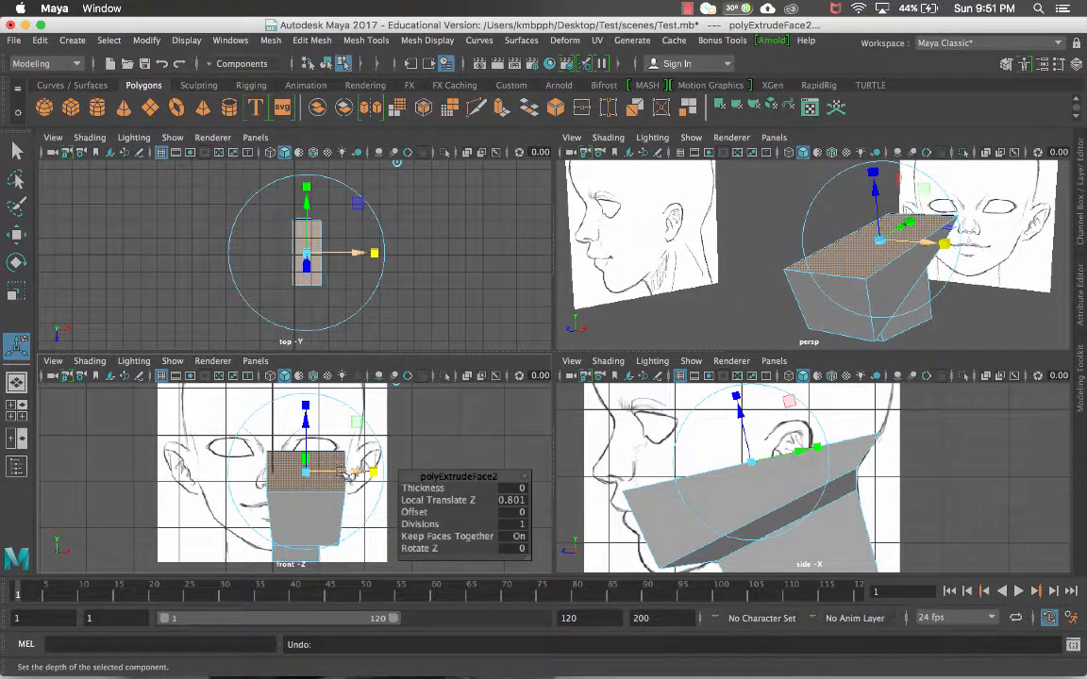
drag(356, 475, 350, 476)
alt+middle_drag(339, 490, 339, 473)
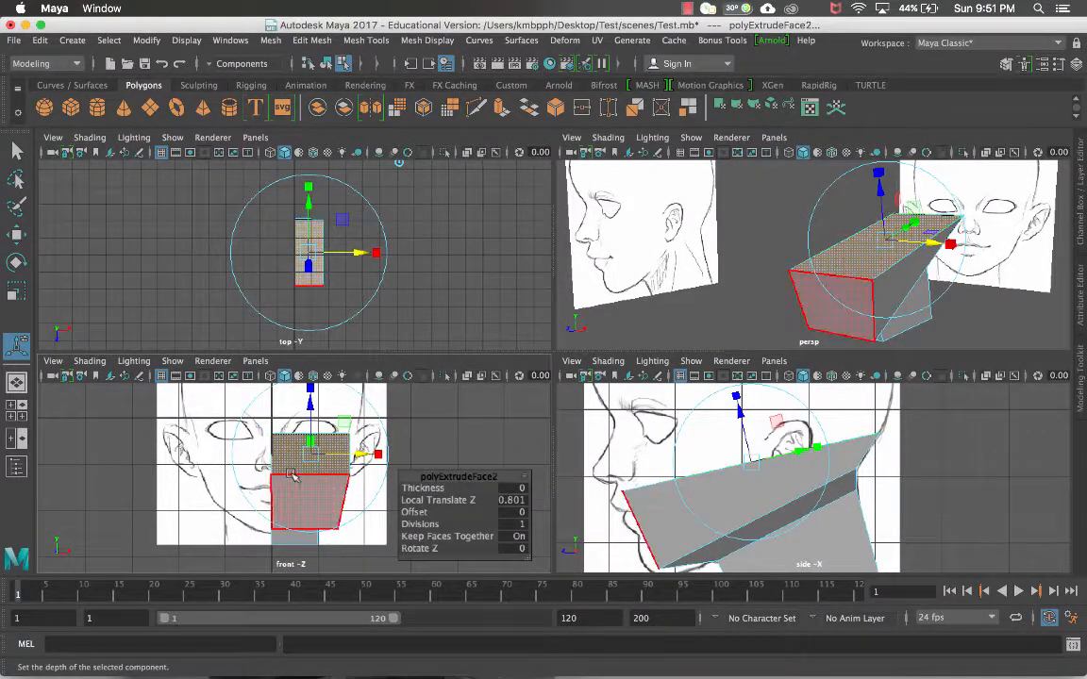
key(space)
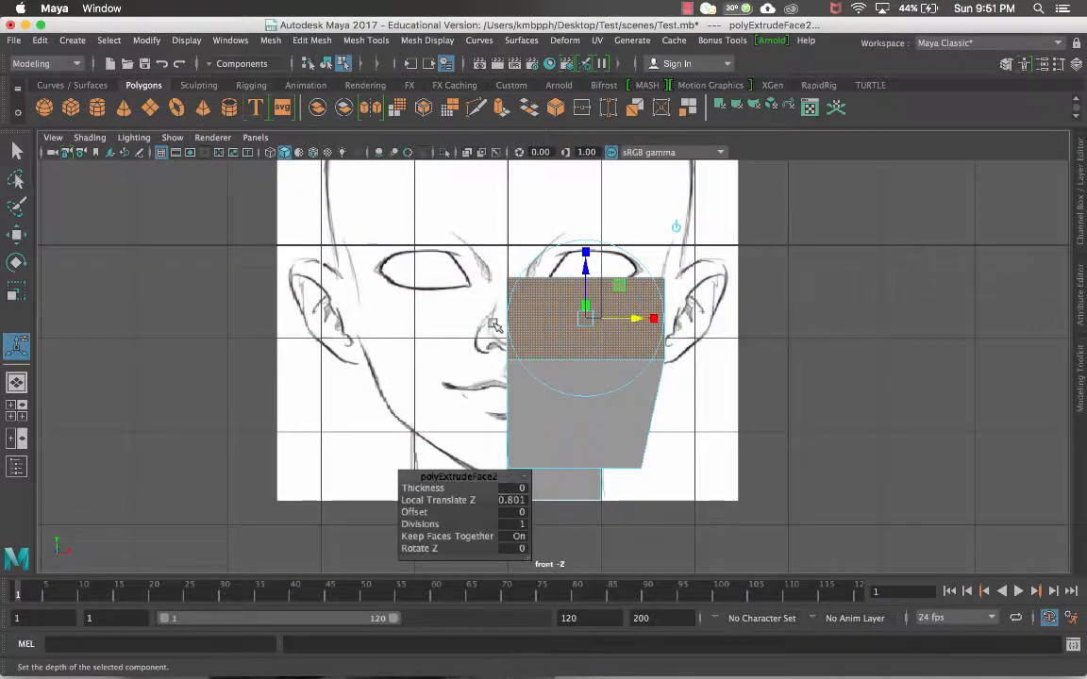
key(space)
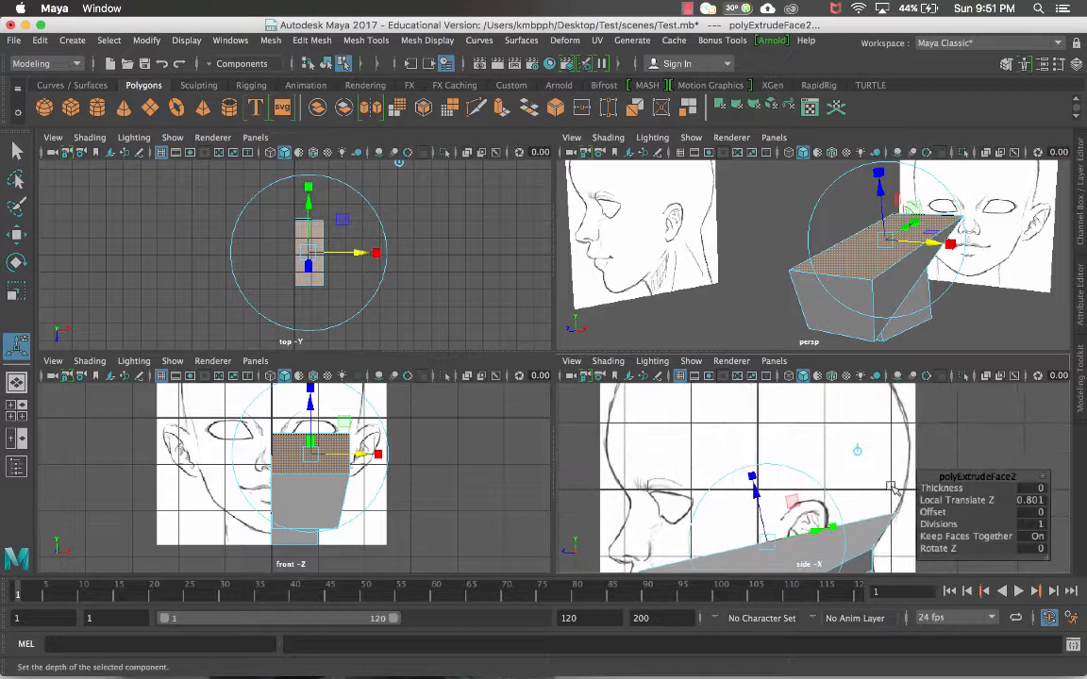
Extrude the sloped top face upward in the side view with a Local Translate Z of about 1.195
scroll(889, 465, up, 2)
alt+middle_drag(861, 473, 847, 443)
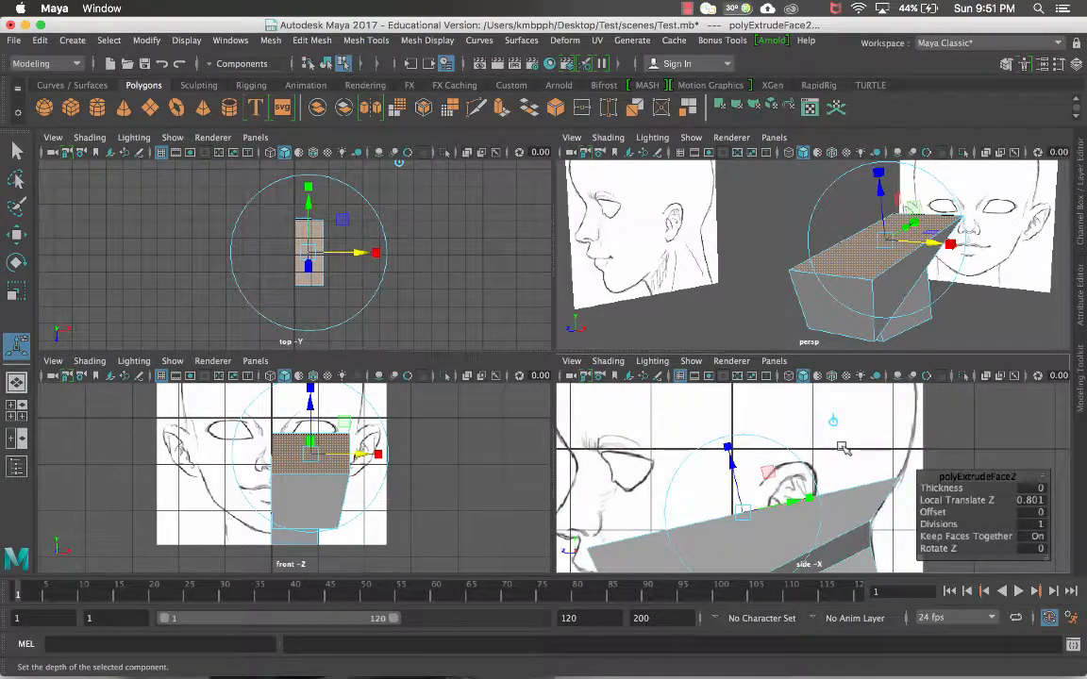
key(space)
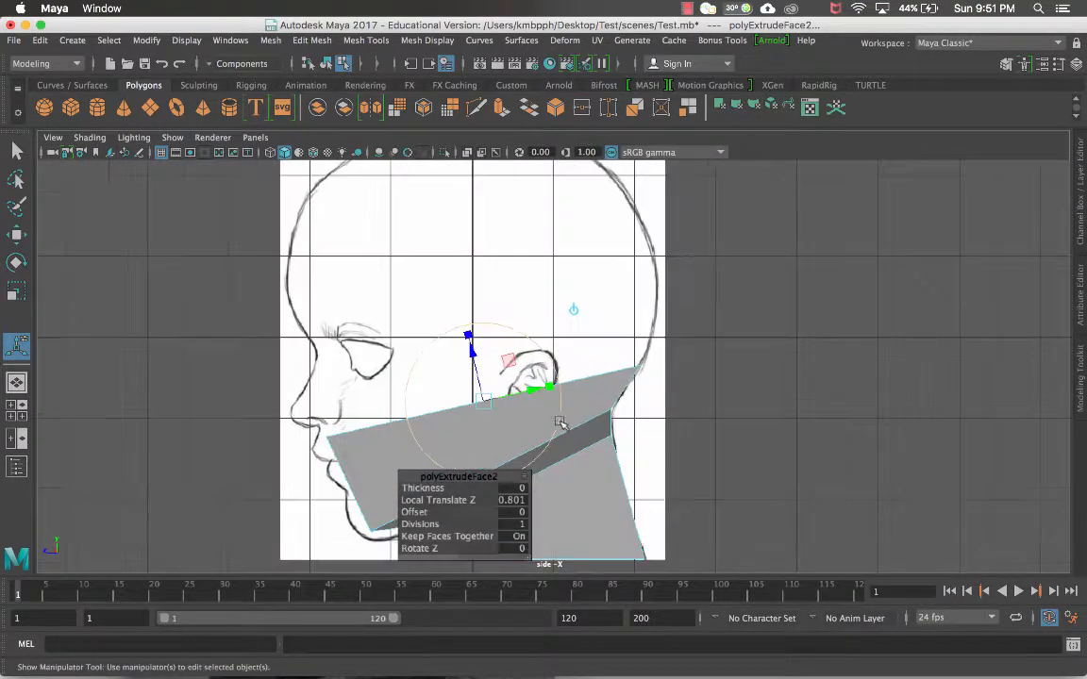
alt+middle_drag(560, 421, 645, 412)
key(ctrl+e)
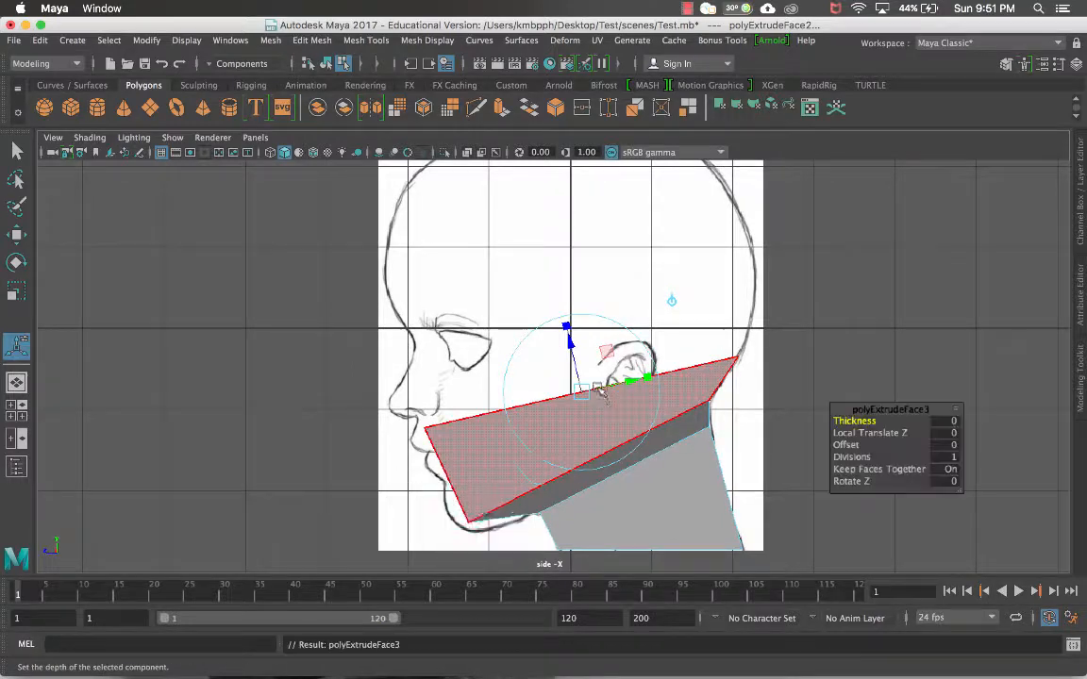
drag(566, 341, 553, 248)
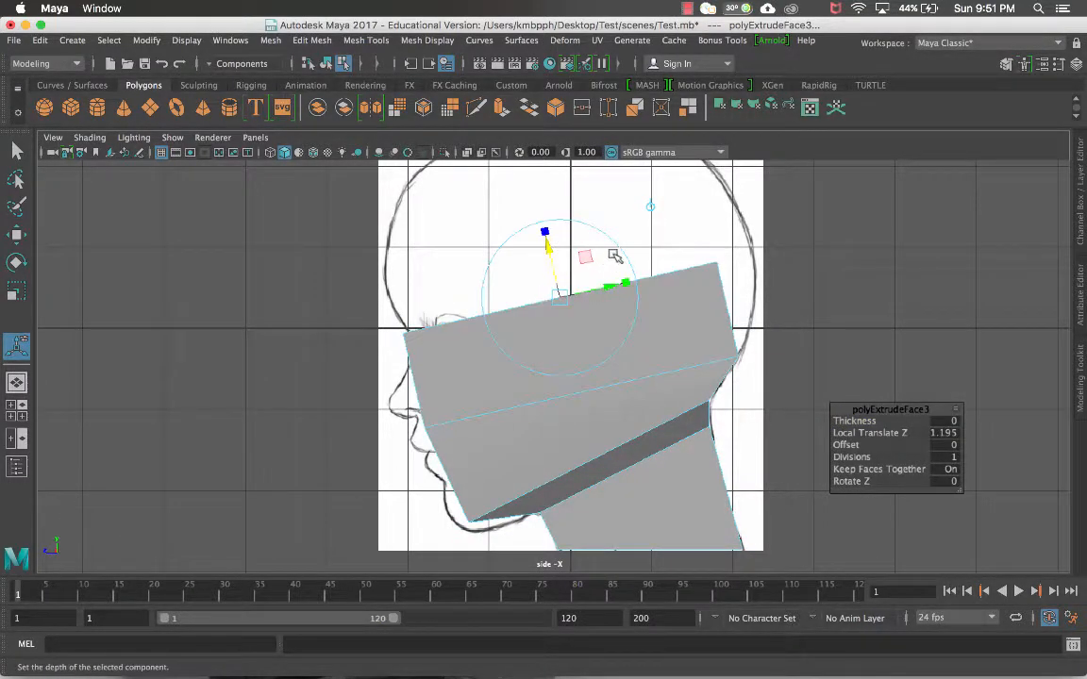
Rotate the extruded face level, slide it back to fit the head's profile, and lower it to a Local Translate Z of about 1.087
drag(621, 307, 620, 333)
click(561, 228)
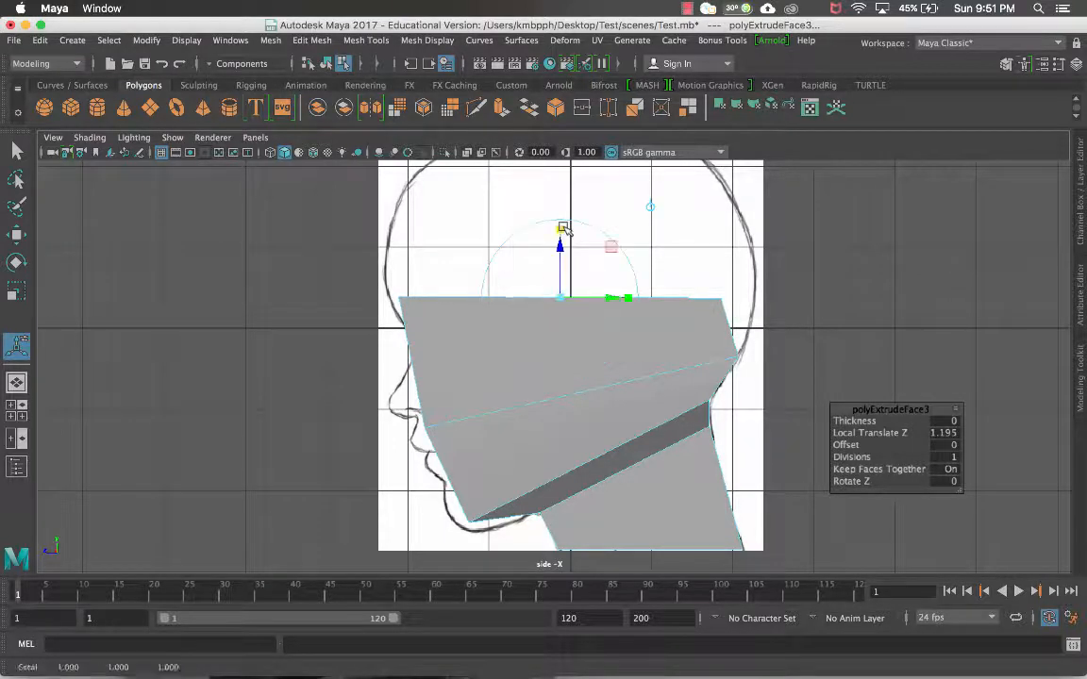
drag(565, 296, 623, 298)
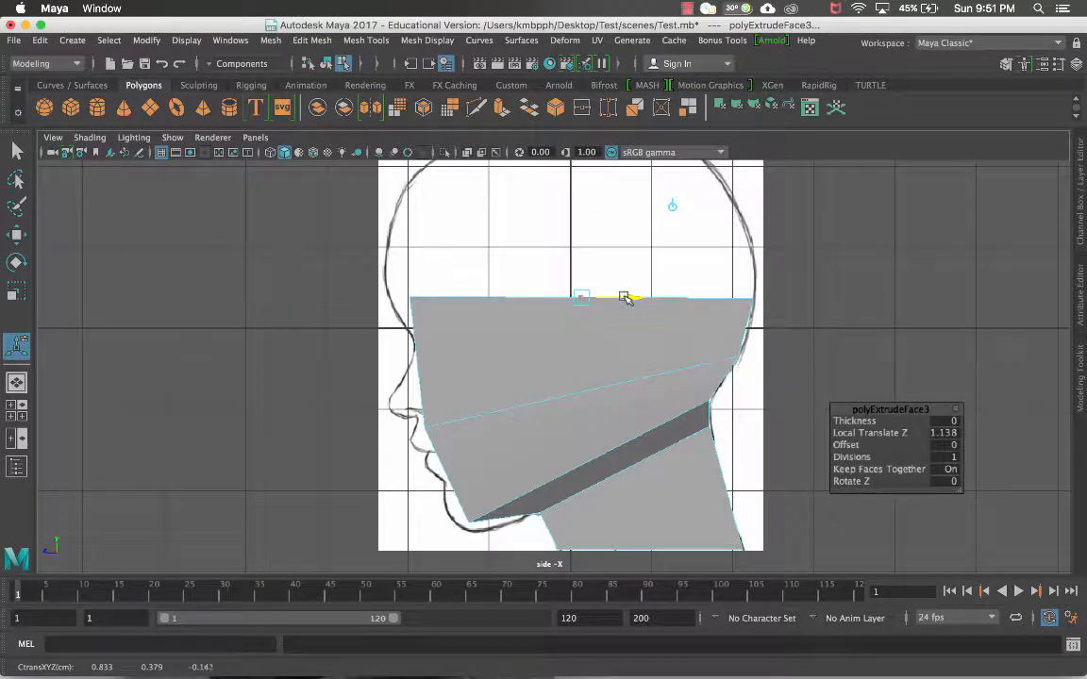
drag(624, 298, 623, 298)
mouse_move(581, 255)
mouse_down()
mouse_move(574, 293)
mouse_move(570, 246)
mouse_move(563, 255)
mouse_up()
Widen and shift the level top face in the front view so it spans from the centreline to the side of the head
key(space)
key(space)
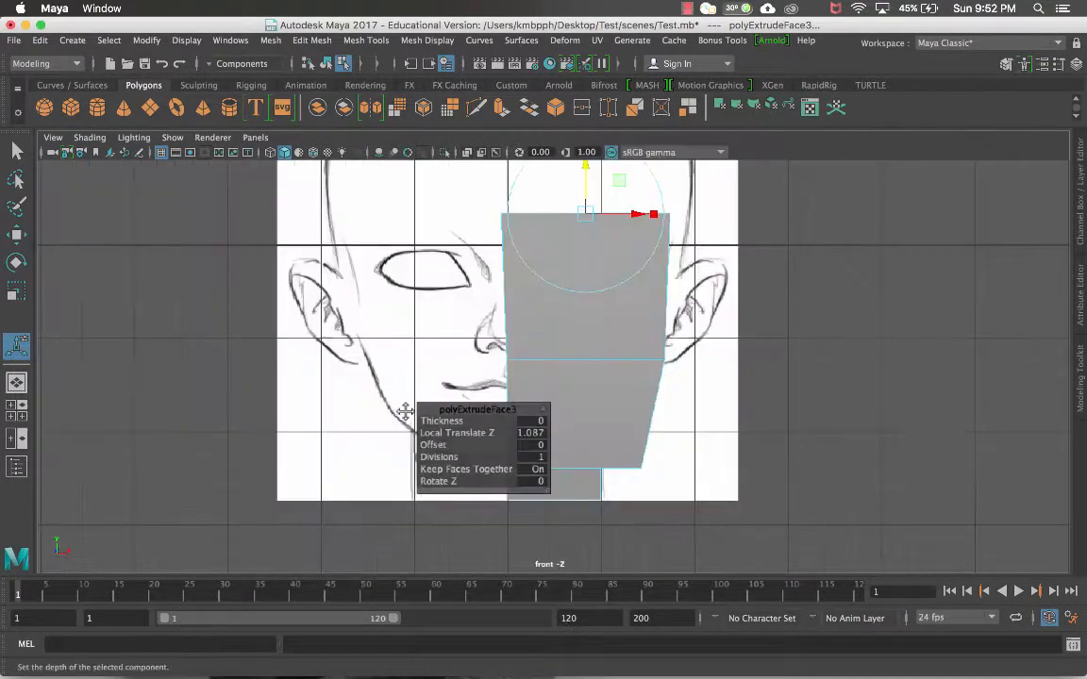
alt+drag(404, 412, 380, 529)
scroll(544, 385, up, 2)
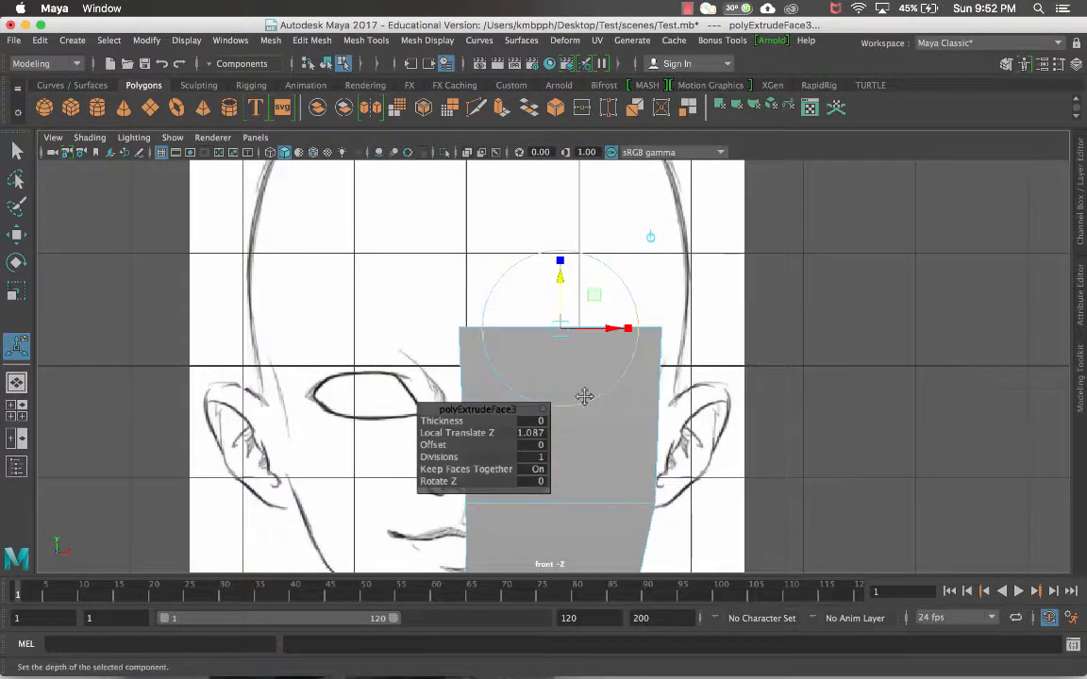
alt+middle_drag(584, 396, 497, 347)
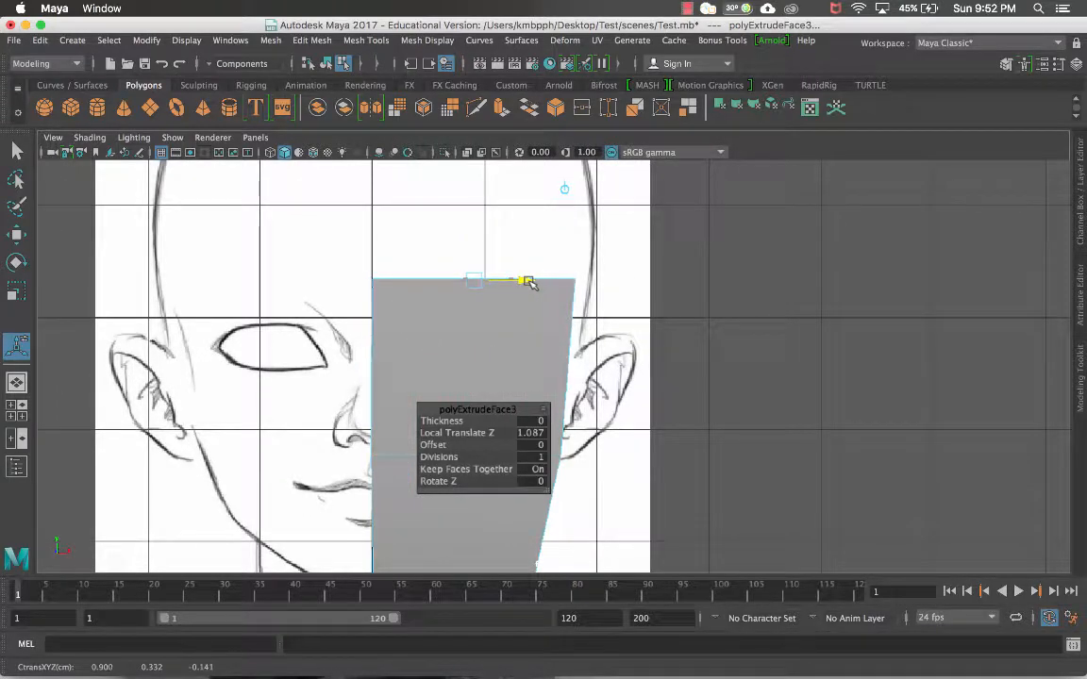
drag(529, 282, 540, 283)
drag(533, 283, 536, 284)
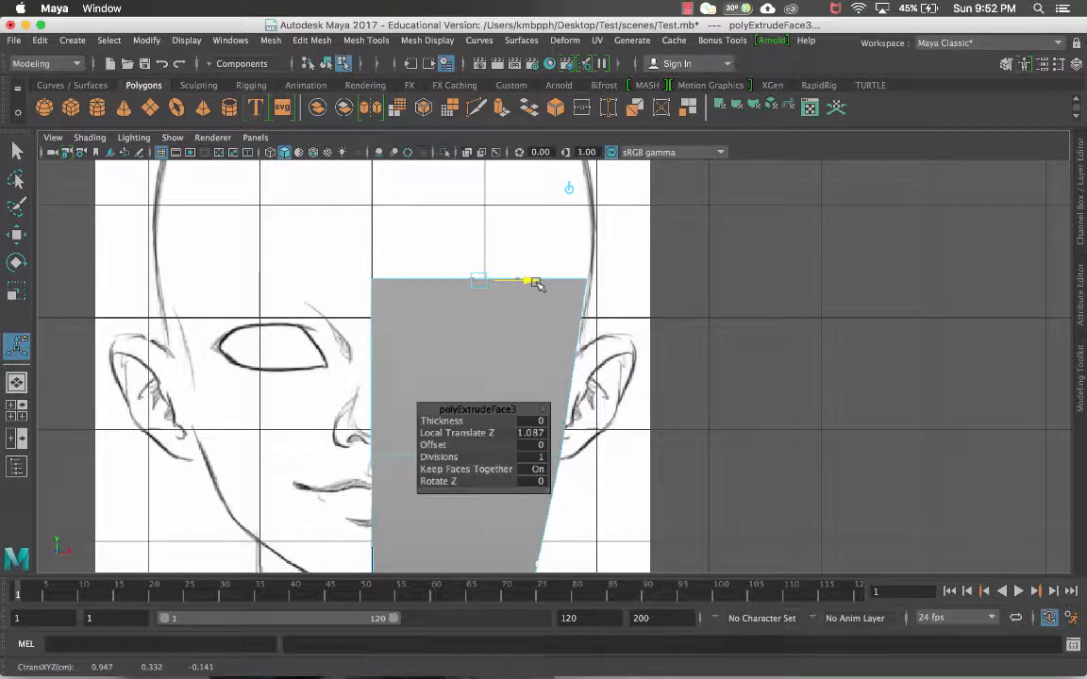
alt+middle_drag(565, 302, 563, 322)
Move the extrude settings clear of the front-view model, keep shaded display, and frame the upper skull in the side view
scroll(563, 322, down, 5)
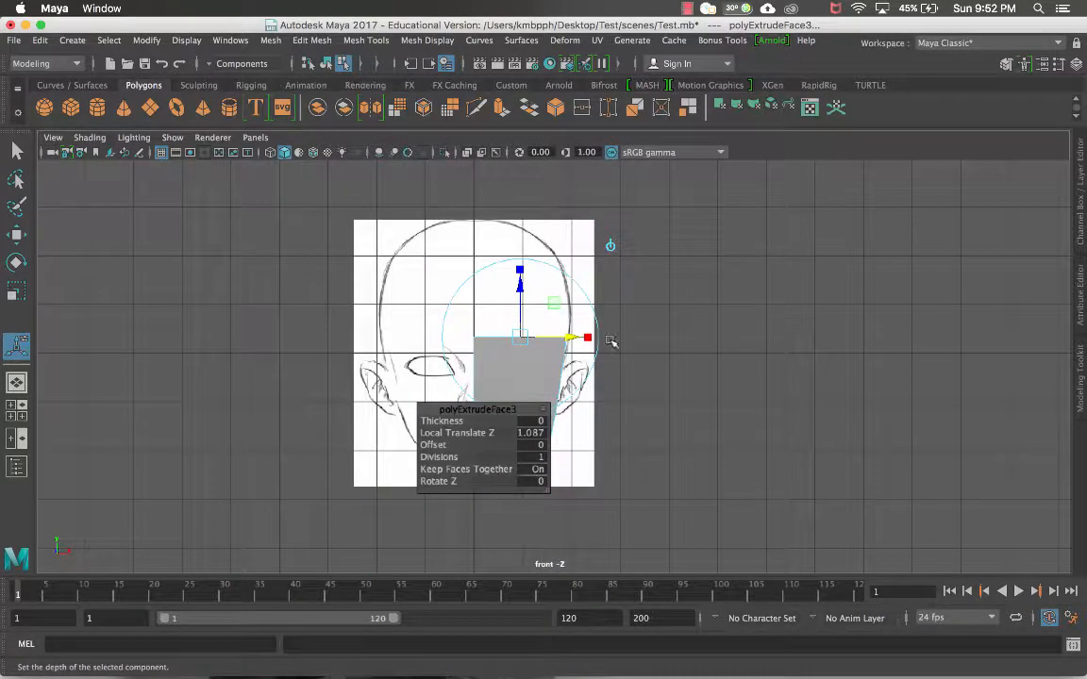
drag(529, 409, 774, 390)
scroll(624, 443, up, 4)
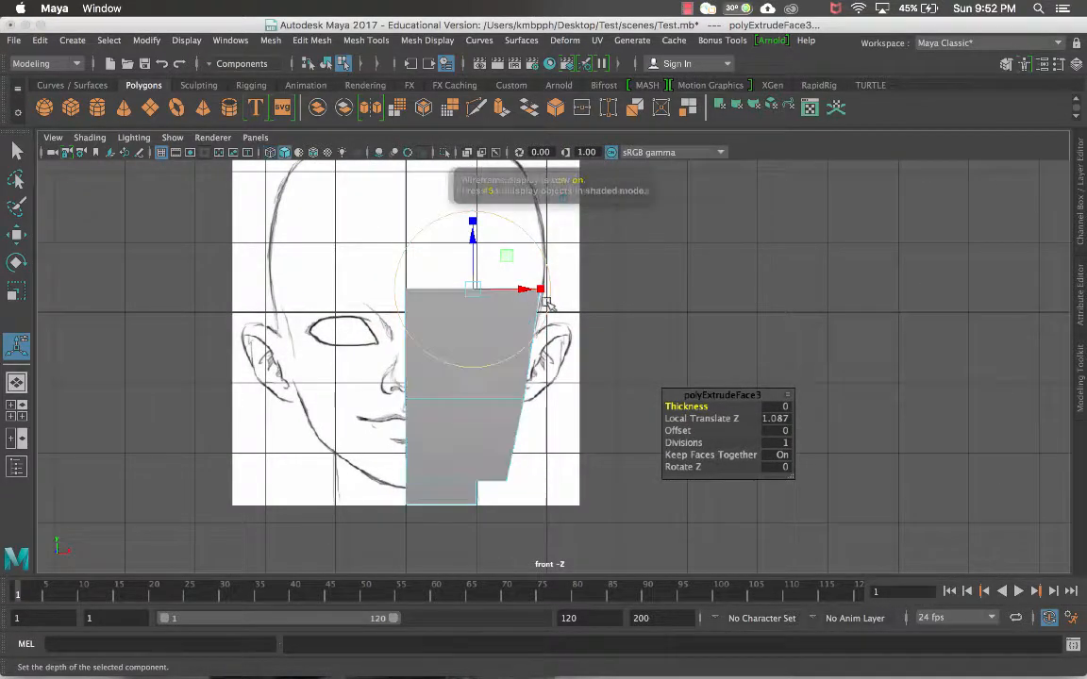
key(5)
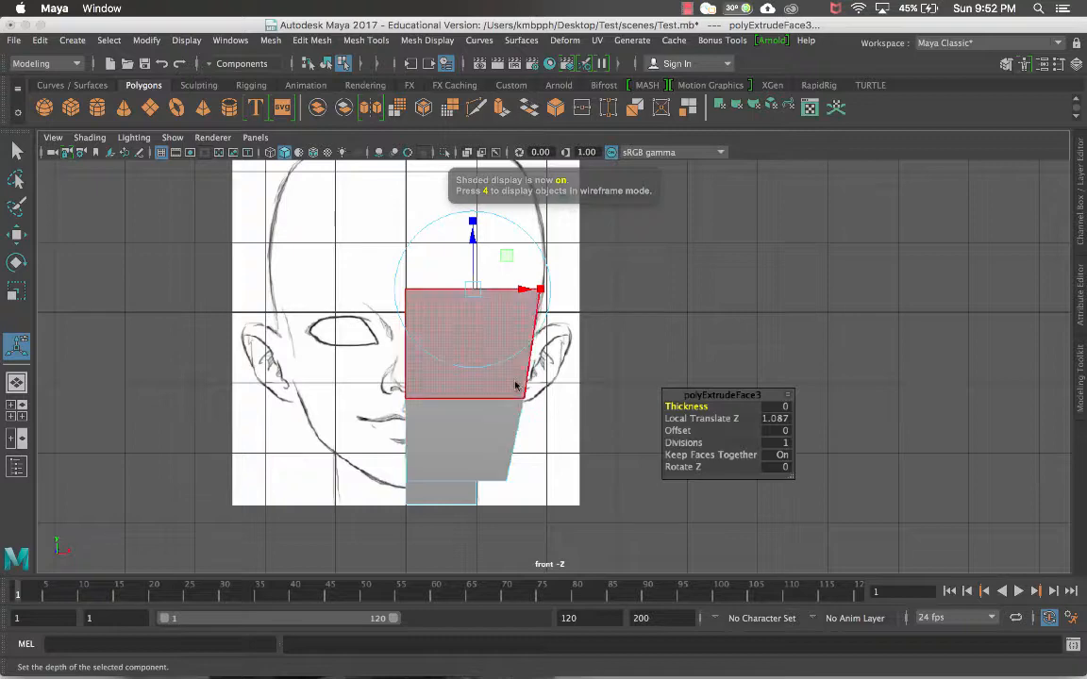
key(space)
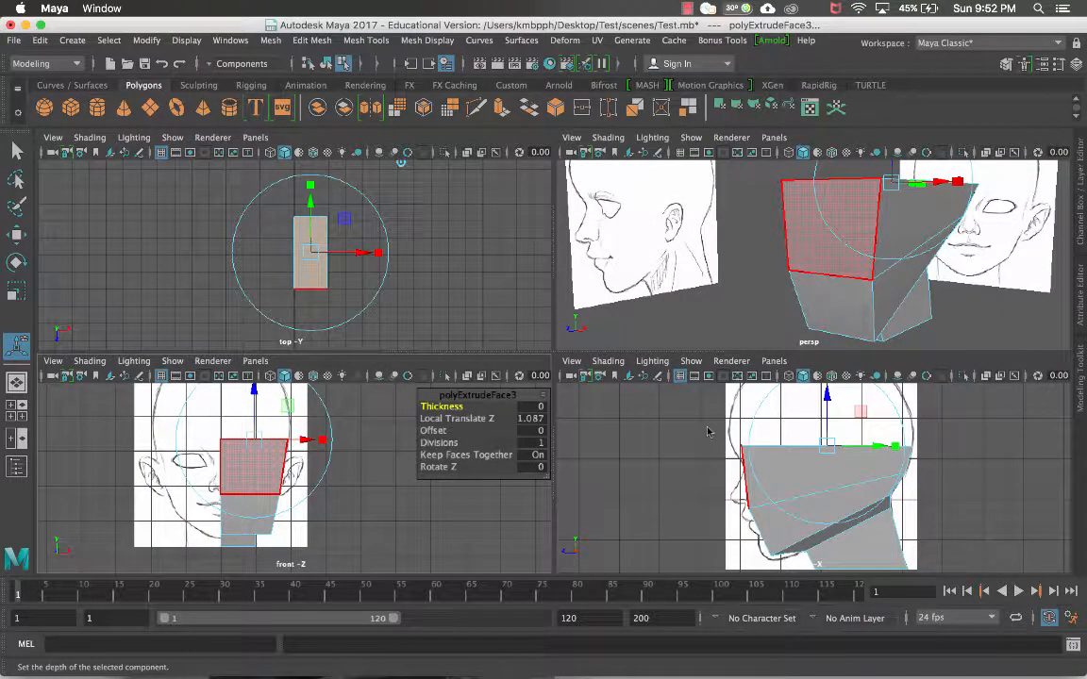
click(693, 432)
key(space)
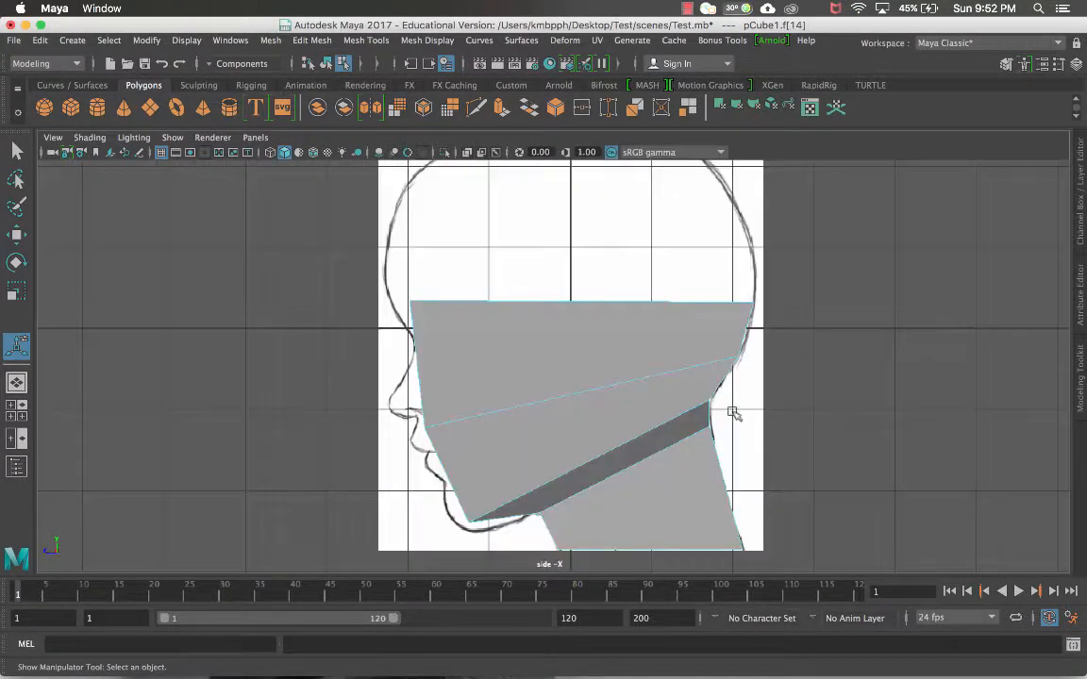
alt+middle_drag(651, 367, 657, 419)
key(ctrl+e)
alt+middle_drag(647, 350, 641, 399)
key(ctrl+z)
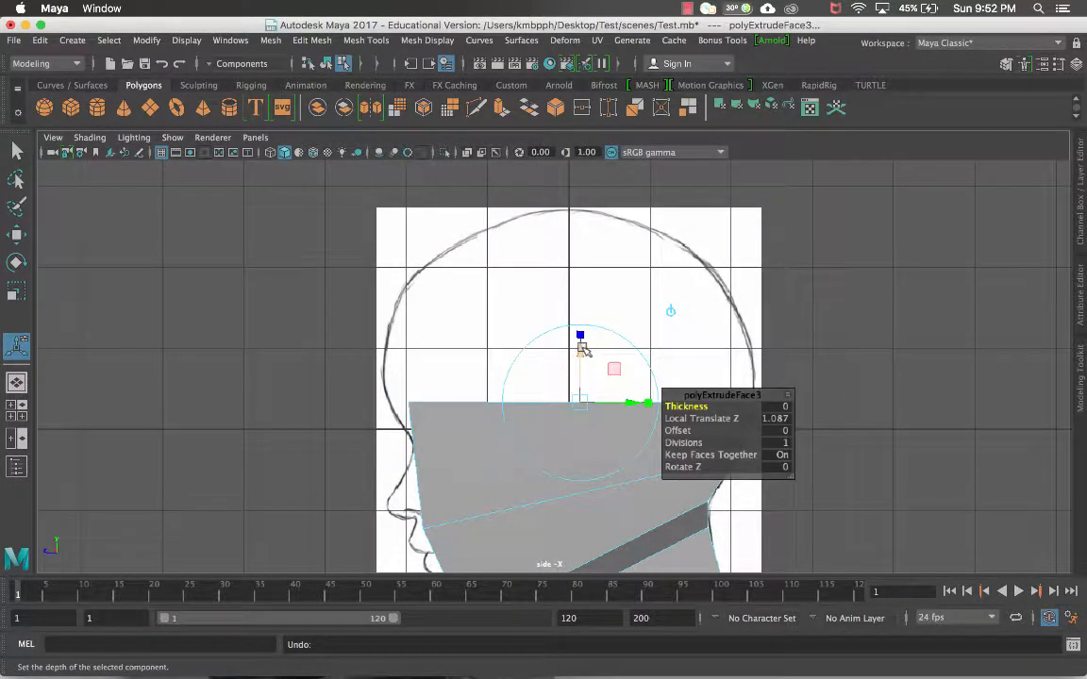
key(ctrl+e)
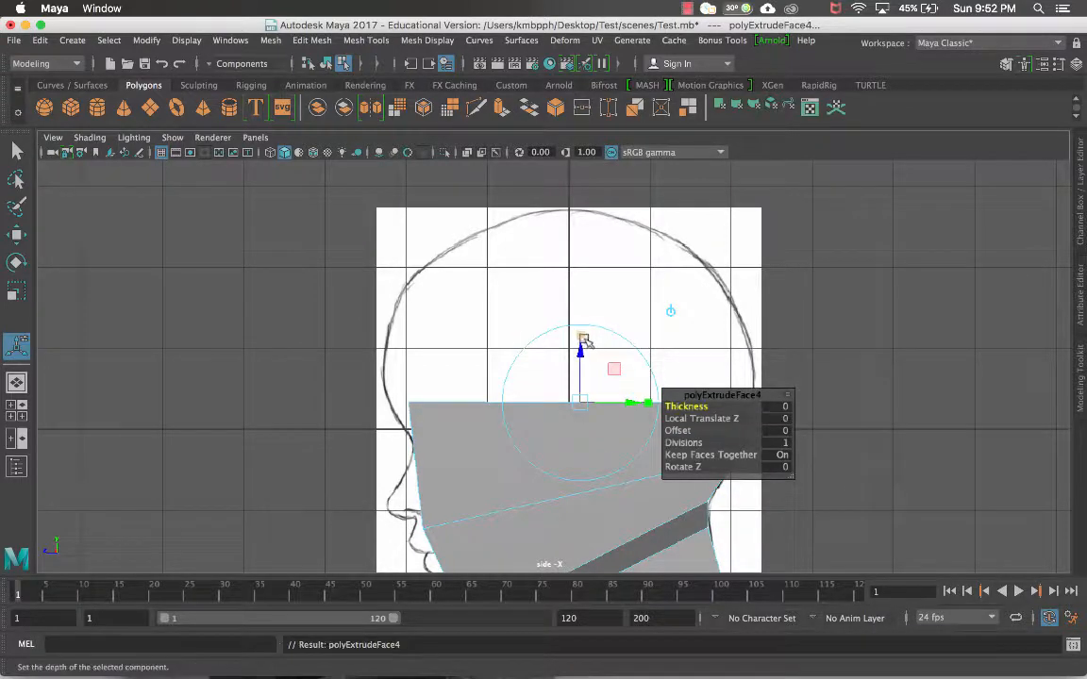
drag(592, 341, 582, 236)
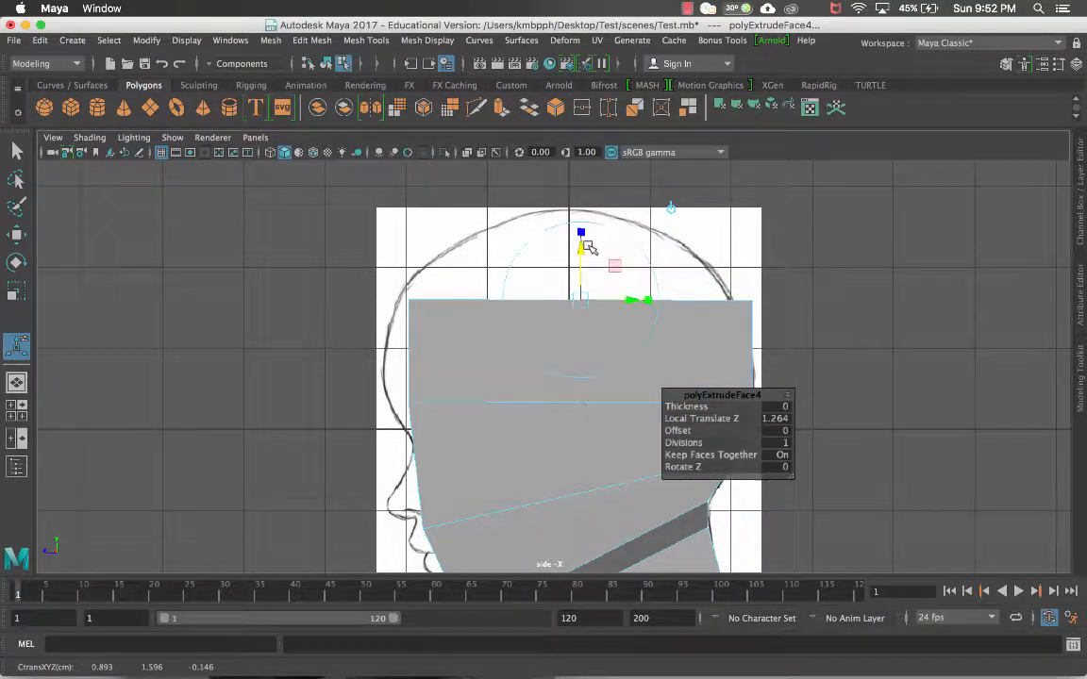
click(667, 210)
key(ctrl+z)
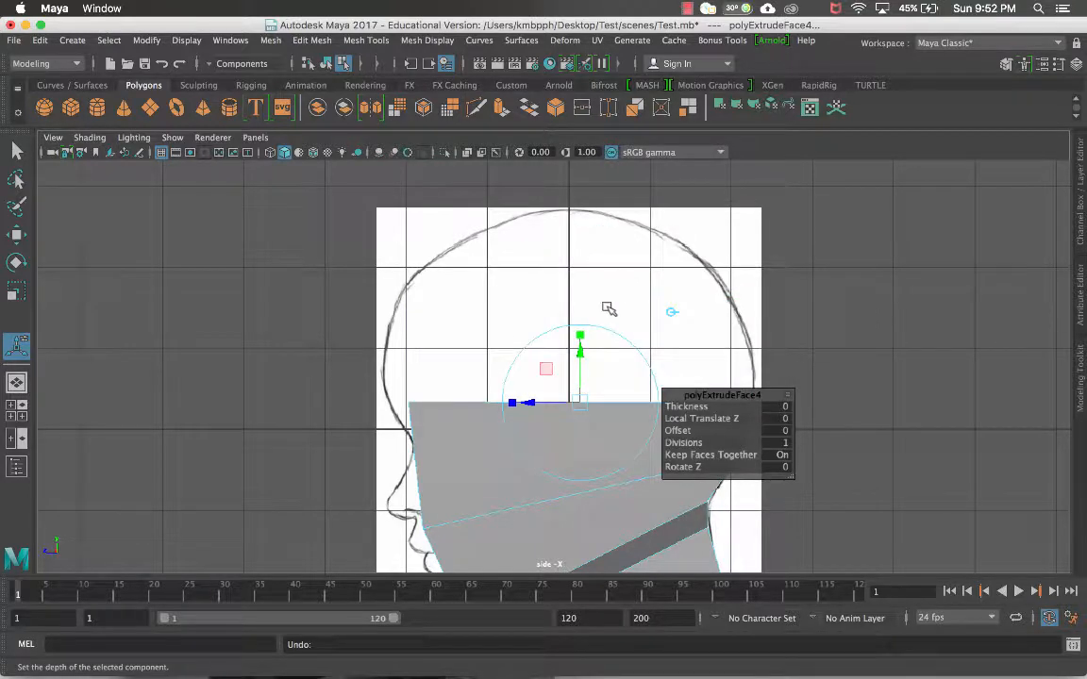
key(ctrl+z)
Extrude the level top face upward with a Local Translate Z of about 1.357, scaled down to fit the skull outline
key(ctrl+e)
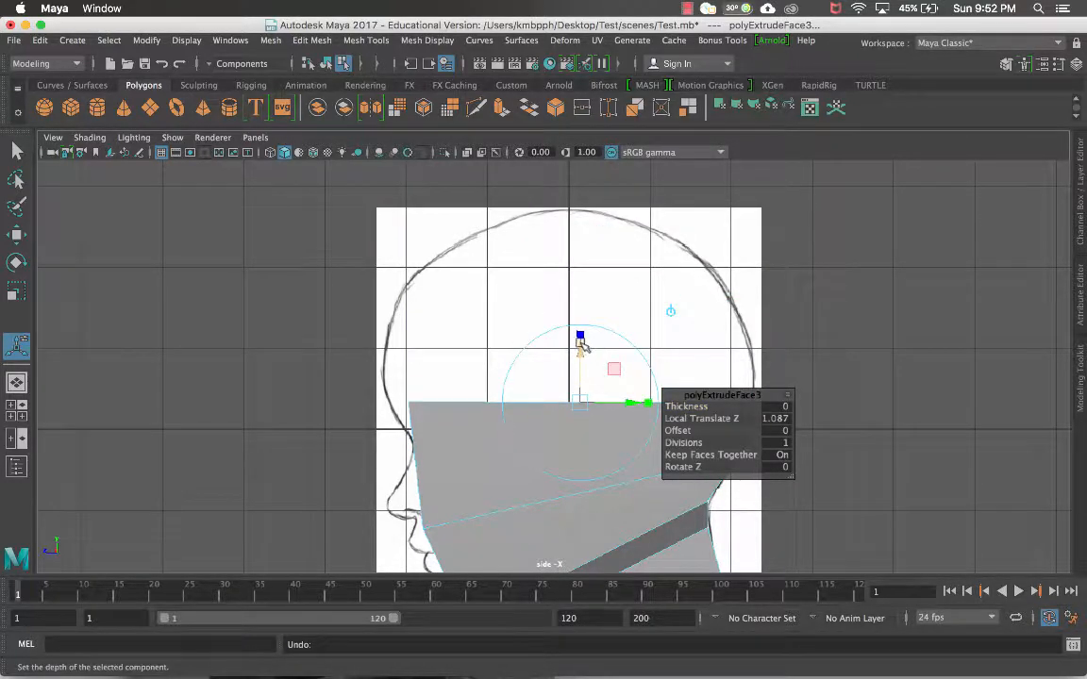
drag(579, 351, 588, 290)
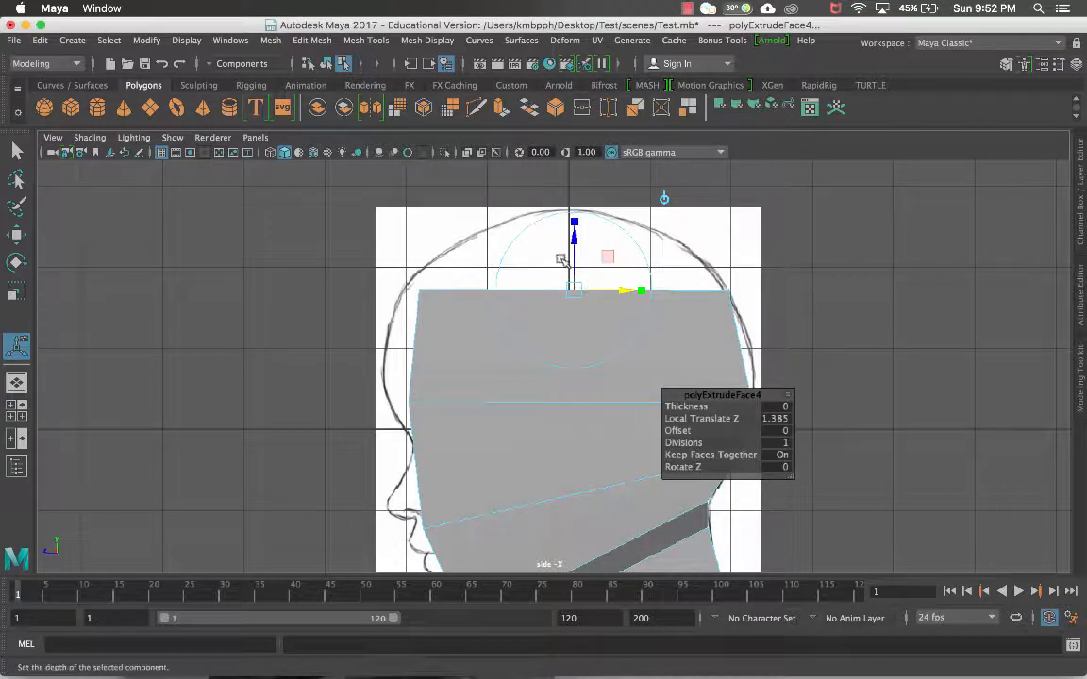
drag(575, 231, 553, 262)
Shift the skull block's new top face sideways in the front view so its inner edge meets the centreline
key(space)
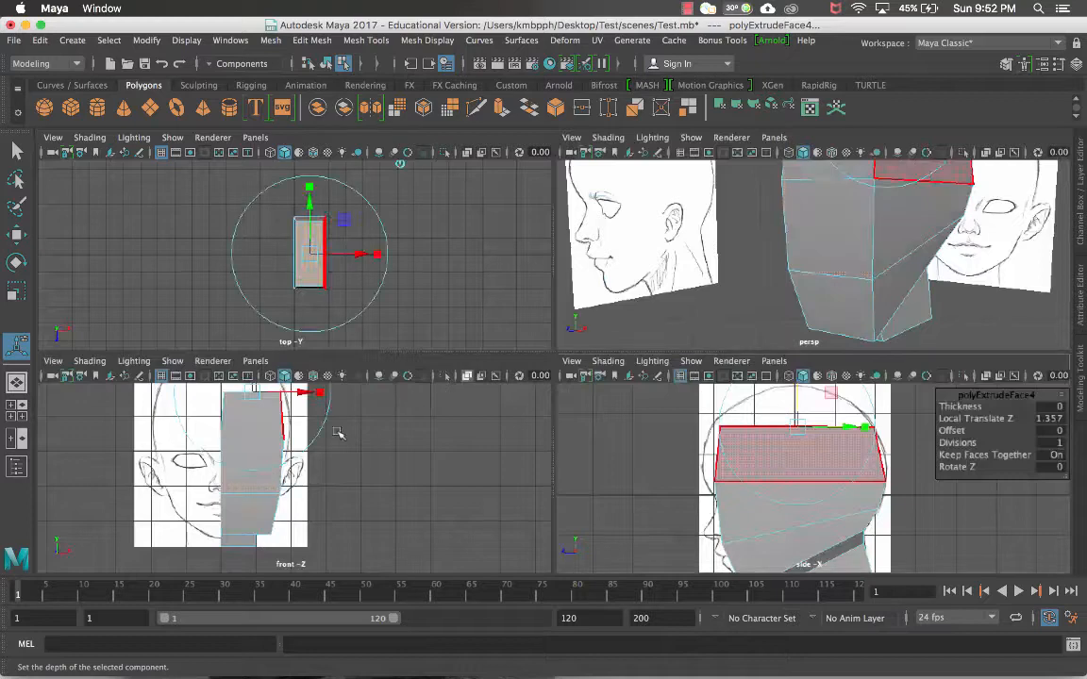
key(space)
scroll(395, 487, up, 5)
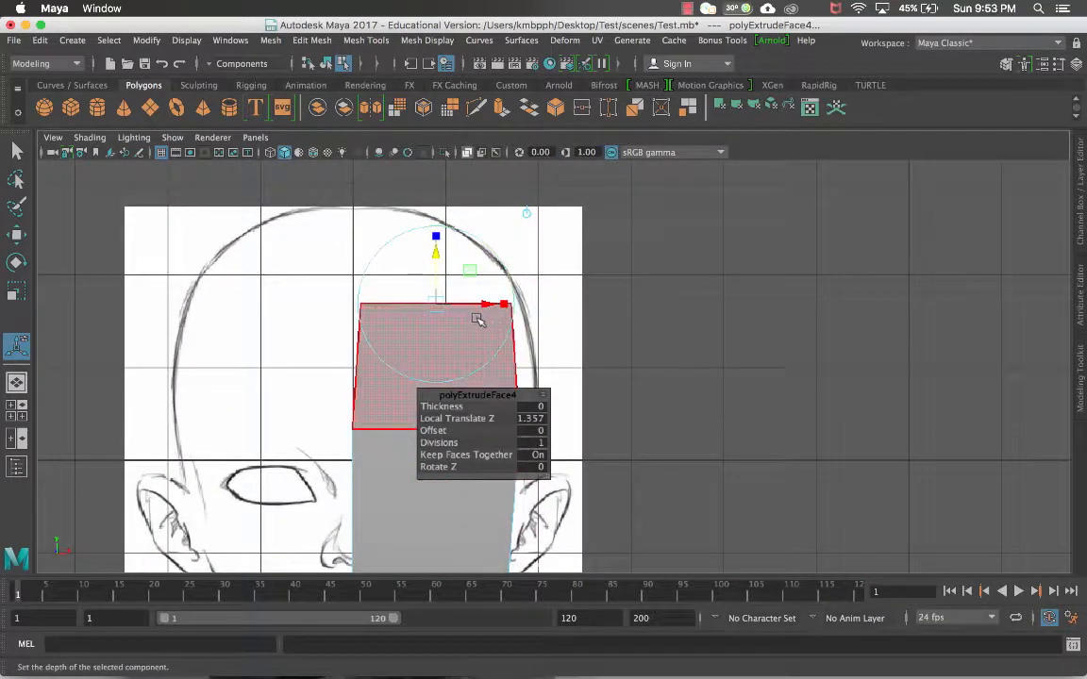
drag(504, 304, 487, 305)
scroll(487, 306, down, 2)
key(space)
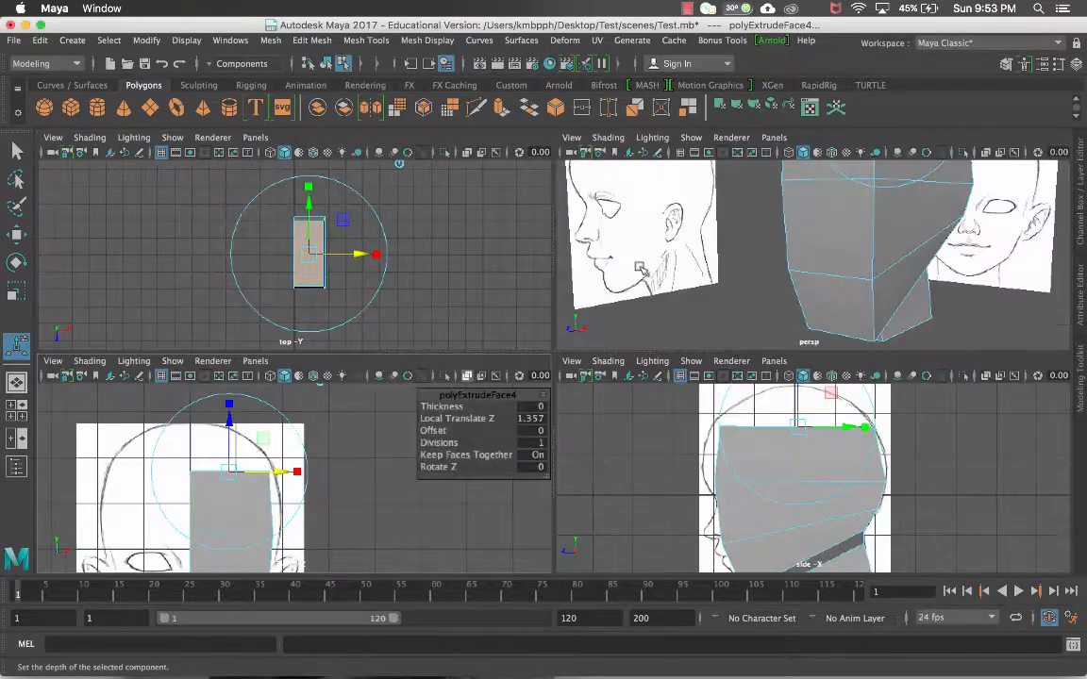
Extrude the skull block's top face again and raise it towards the crown in the side view
alt+drag(640, 269, 618, 283)
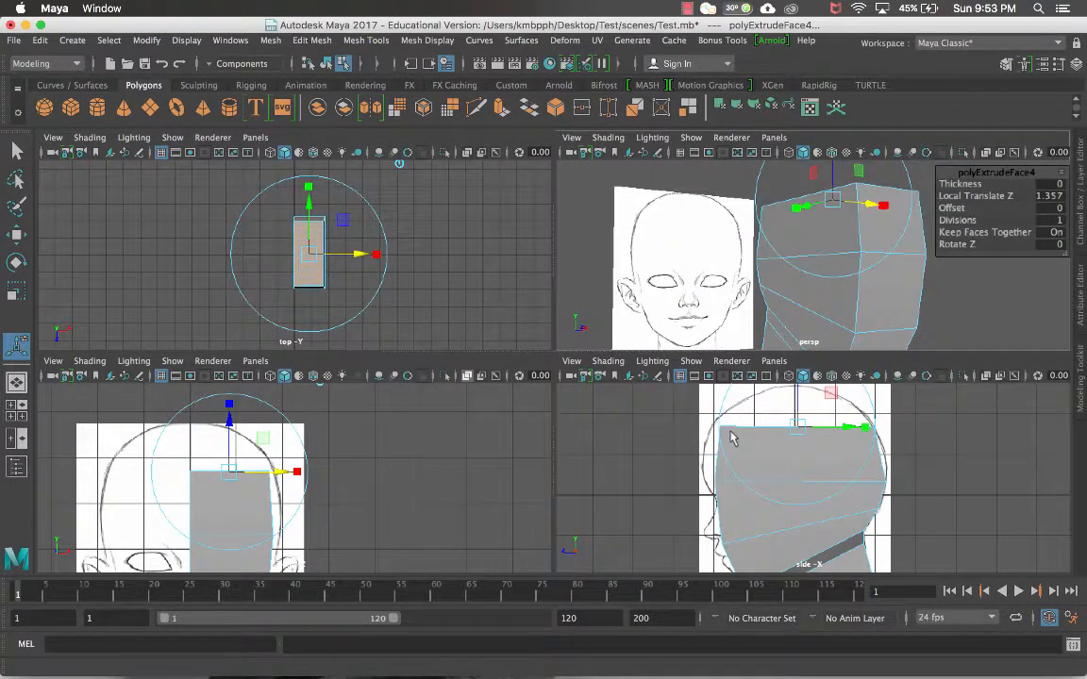
key(ctrl+e)
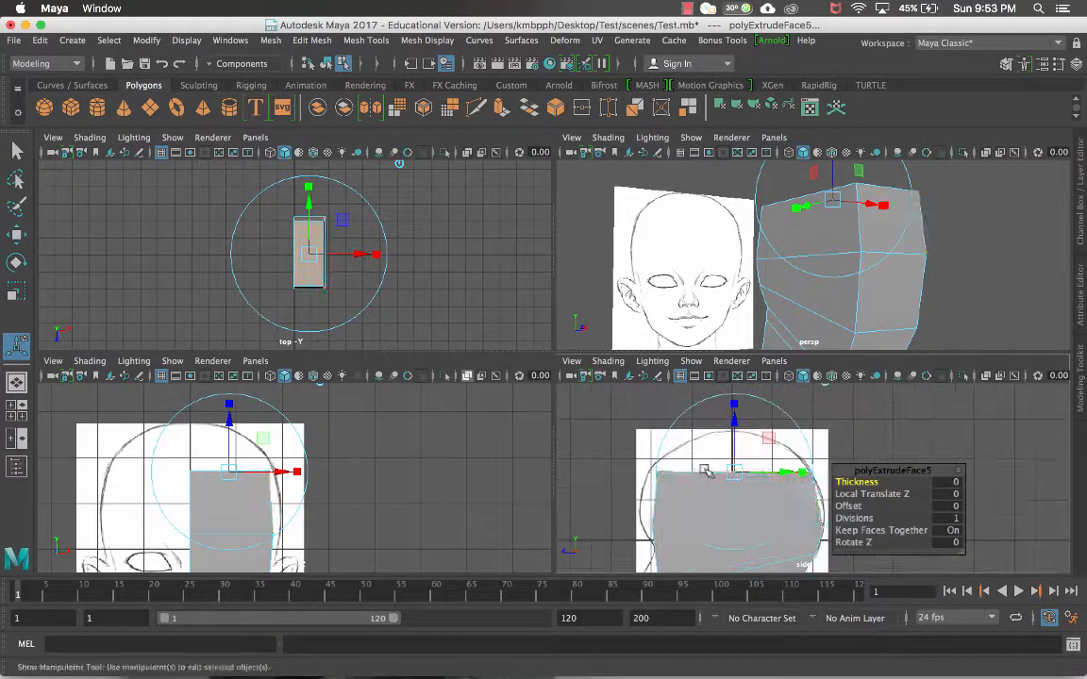
key(space)
drag(395, 297, 398, 271)
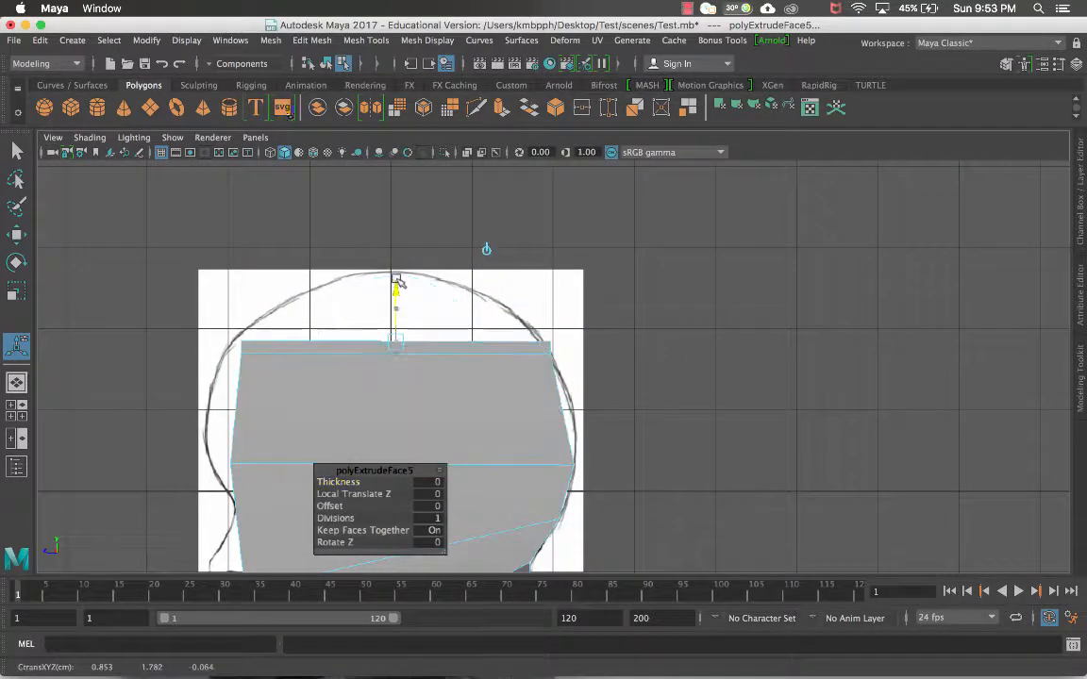